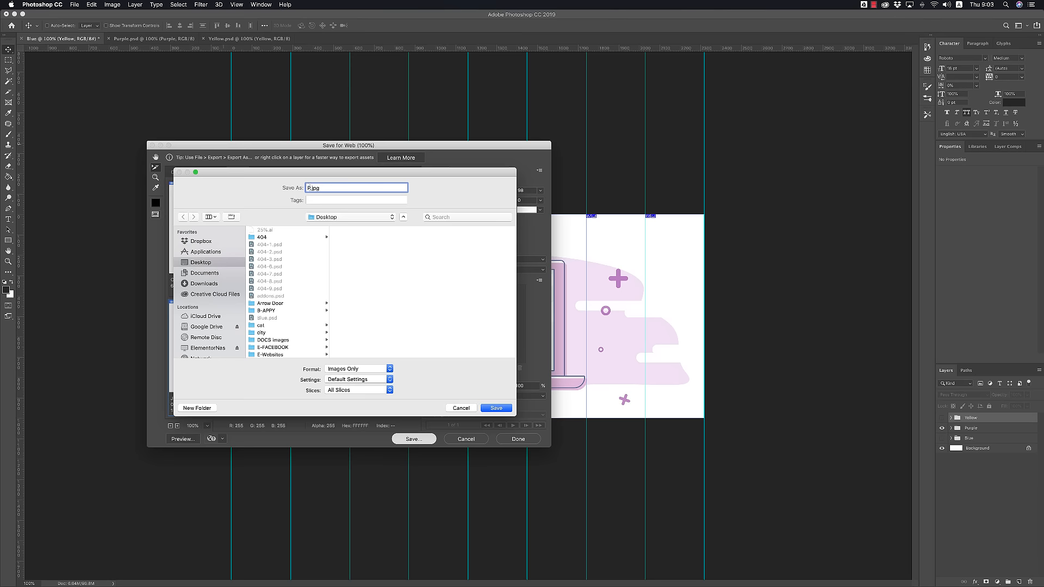
# Save the sliced purple export as P.jpg and switch layer visibility to the Yellow group.
pyautogui.click(499, 409)
pyautogui.click(942, 428)
pyautogui.click(942, 418)
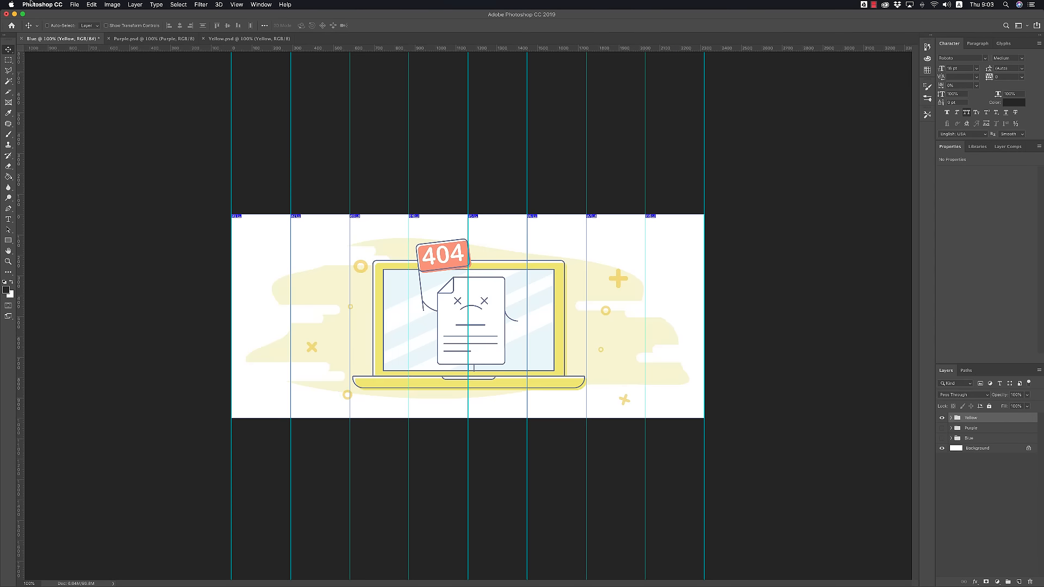
# Export the yellow version with Save for Web as sliced images named Yellow.jpg.
pyautogui.click(74, 4)
pyautogui.moveTo(109, 107)
pyautogui.click(223, 130)
pyautogui.click(413, 439)
pyautogui.write('Ye')
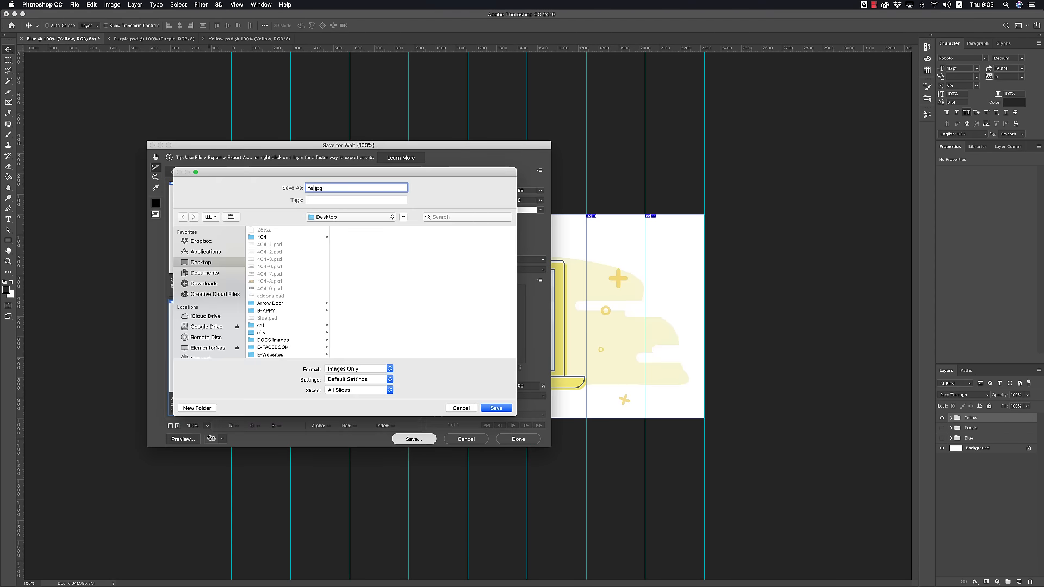
pyautogui.write('llow')
pyautogui.press('Return')
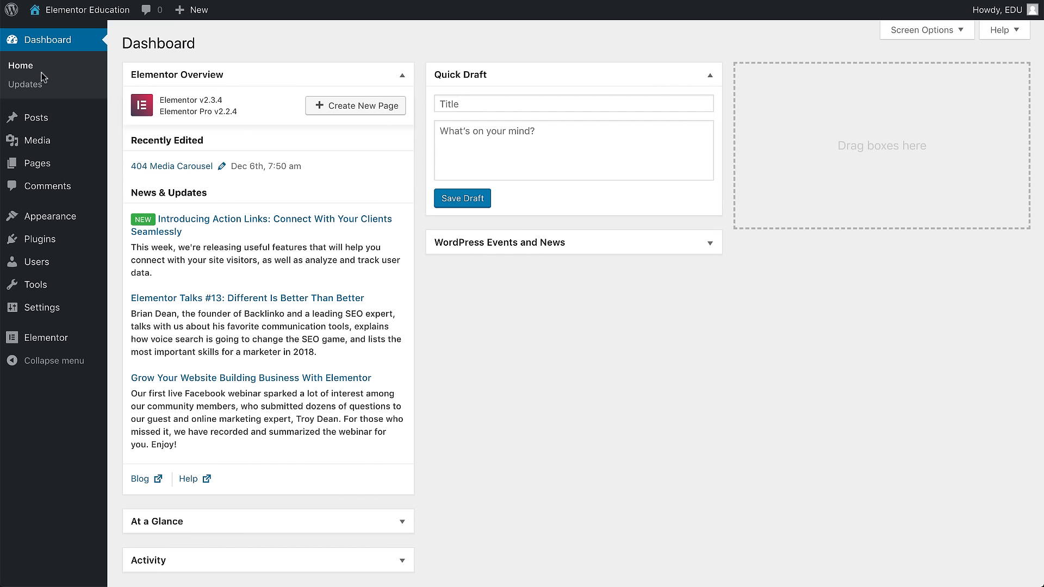
# Open Elementor's My Templates and start adding a new template.
pyautogui.moveTo(30, 342)
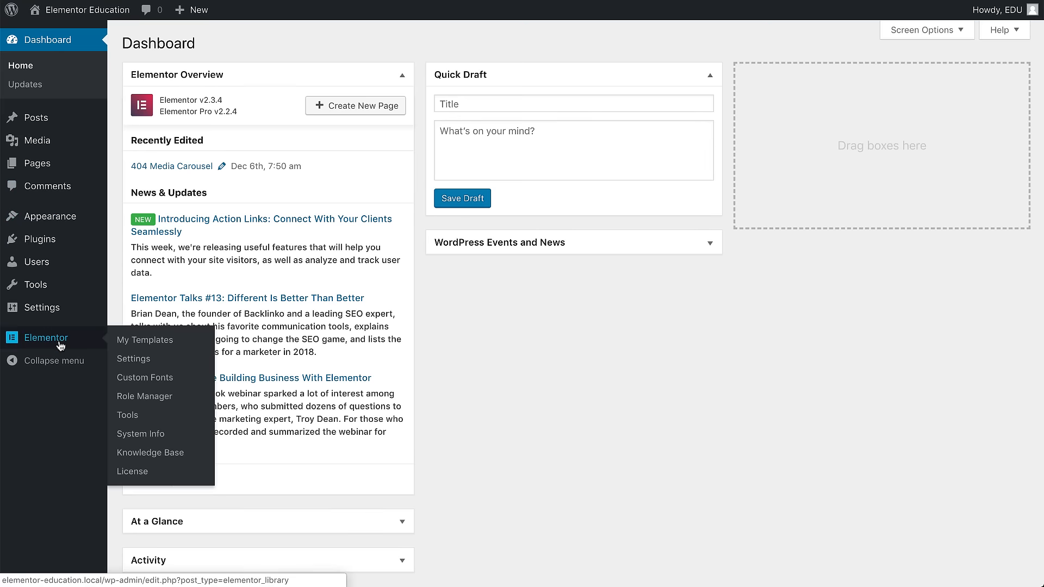
pyautogui.click(156, 345)
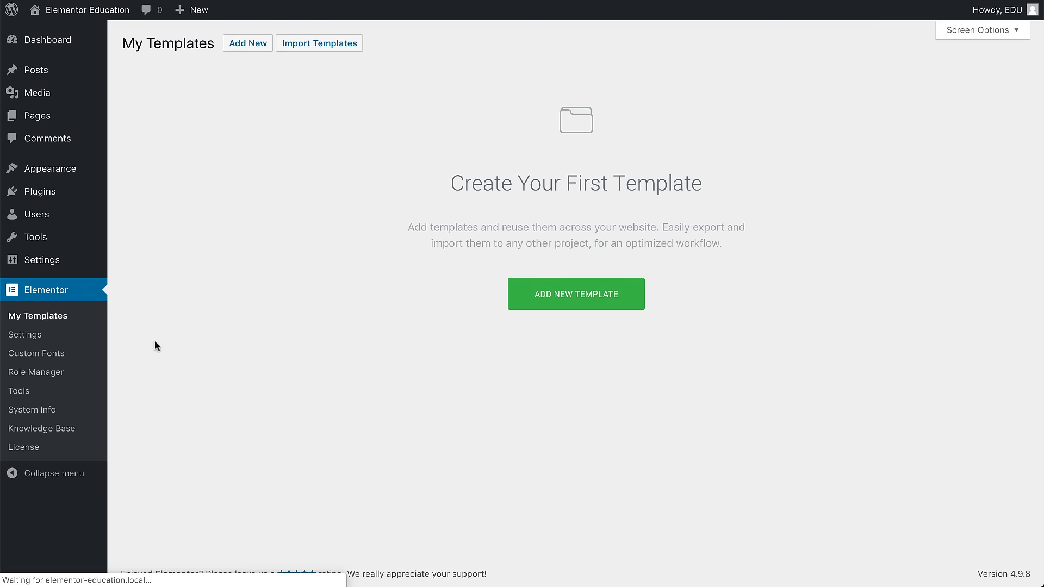
pyautogui.click(604, 298)
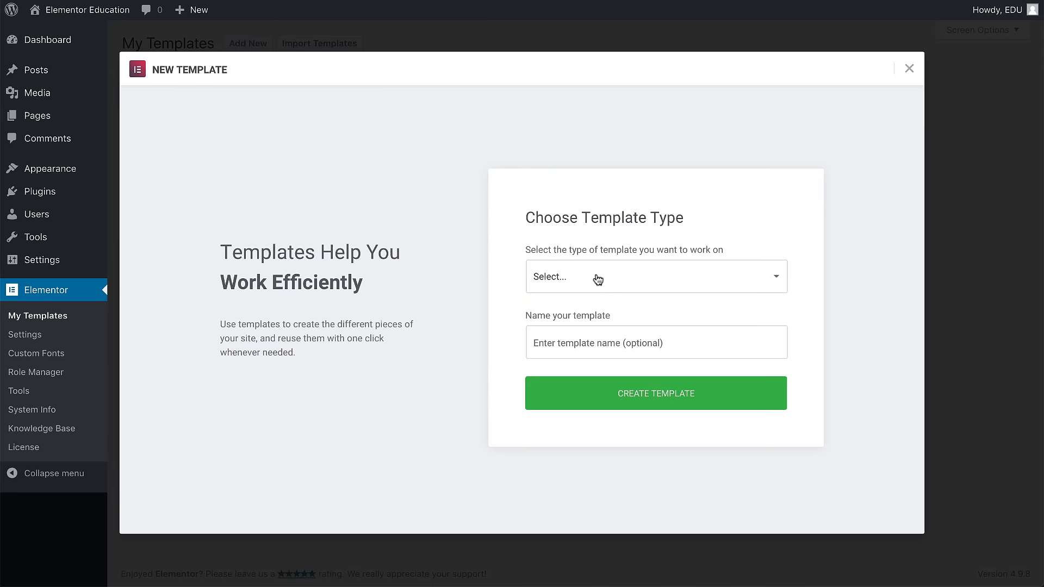
# Create a Single template for the 404 Page post type named 404.
pyautogui.click(597, 276)
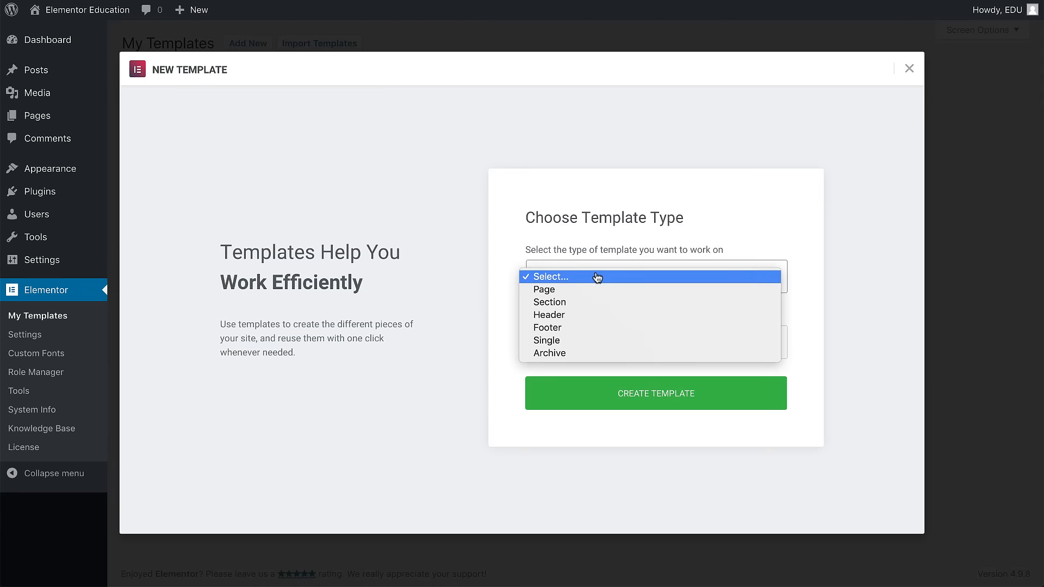
pyautogui.click(588, 343)
pyautogui.click(587, 309)
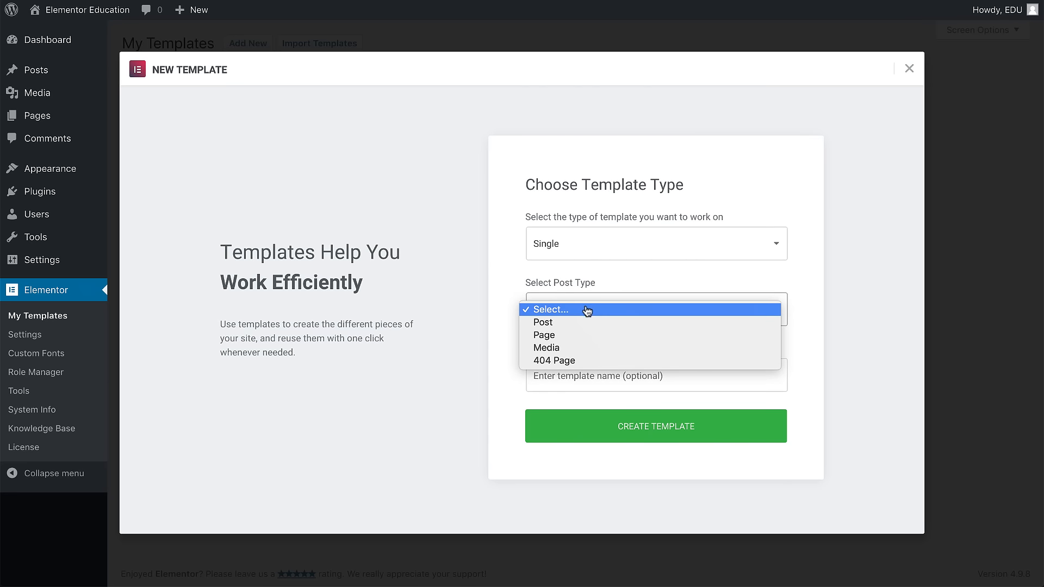
pyautogui.click(583, 360)
pyautogui.click(557, 374)
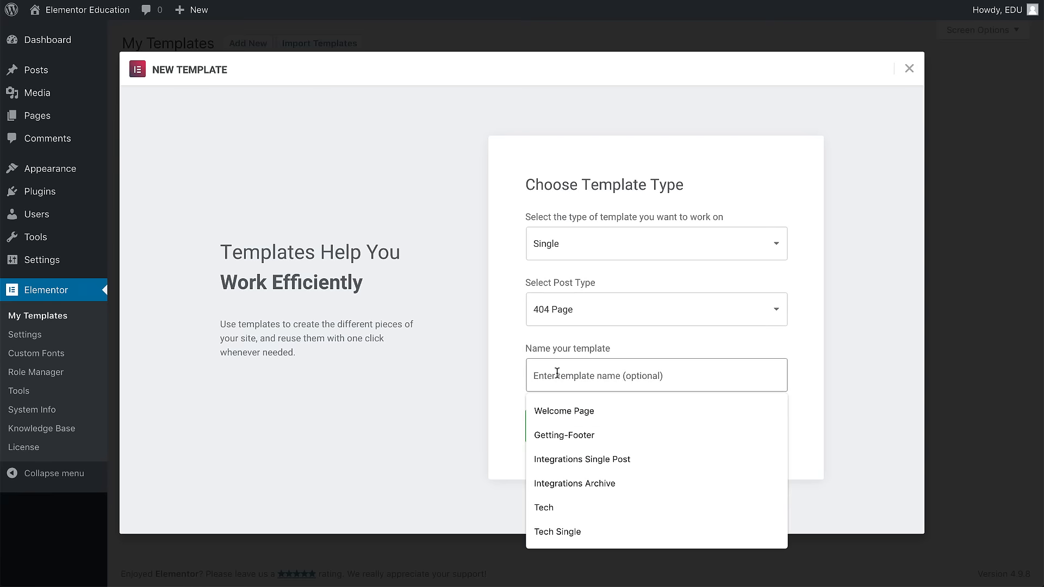
pyautogui.write('404')
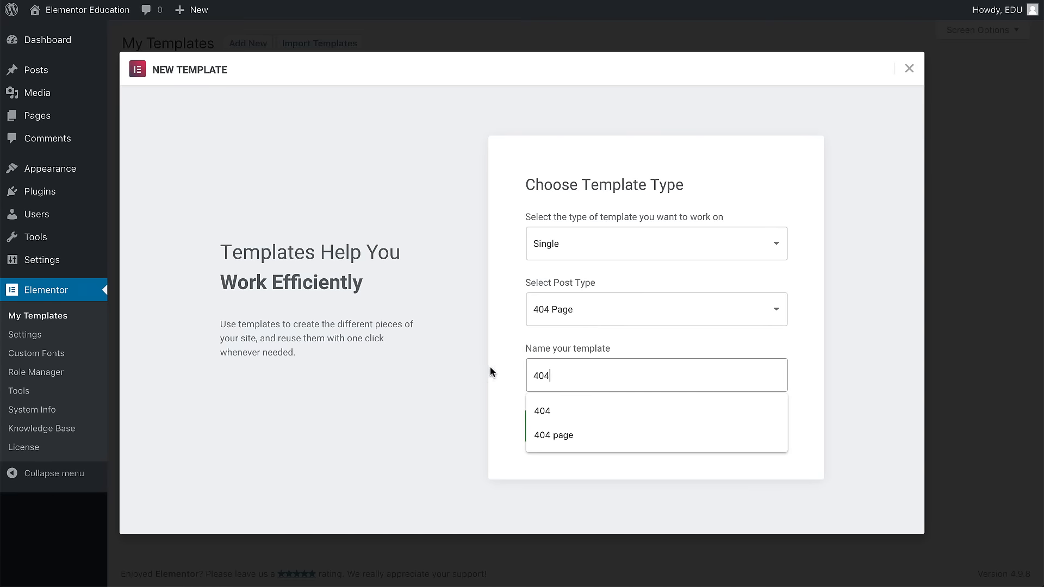
pyautogui.click(619, 423)
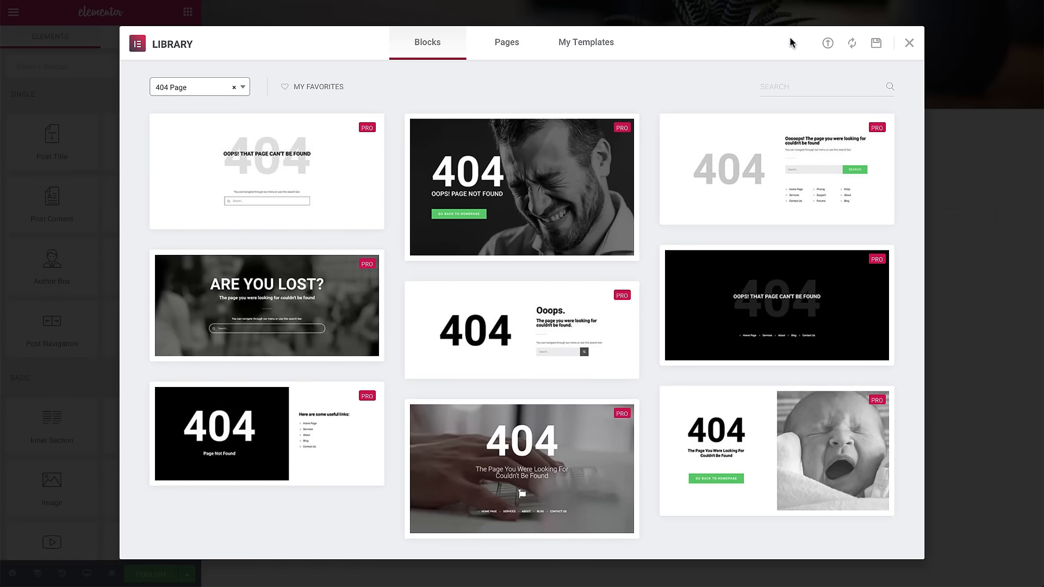
# Close the template library and add a six-column section to the page.
pyautogui.click(909, 43)
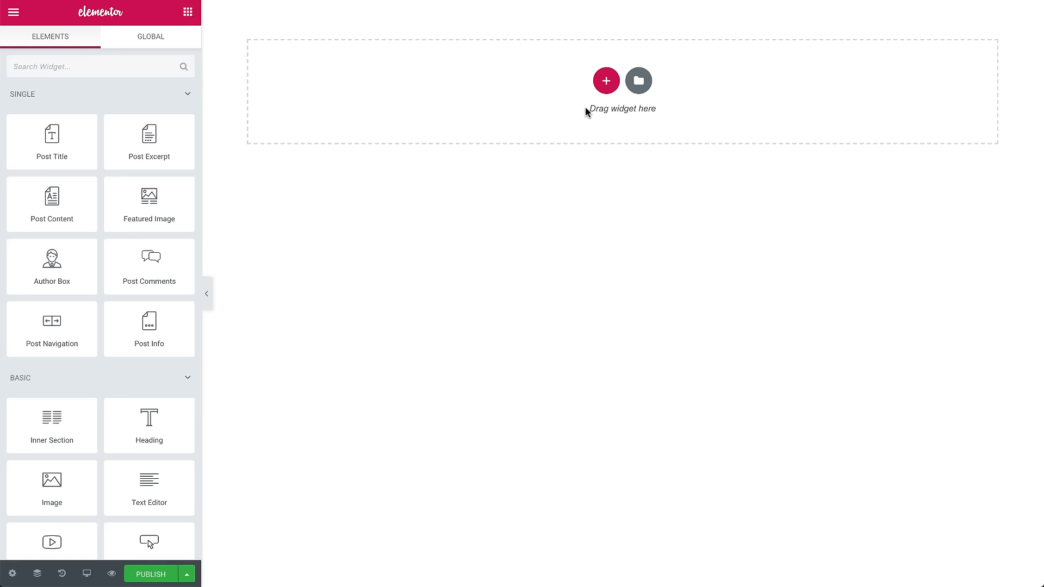
pyautogui.click(606, 82)
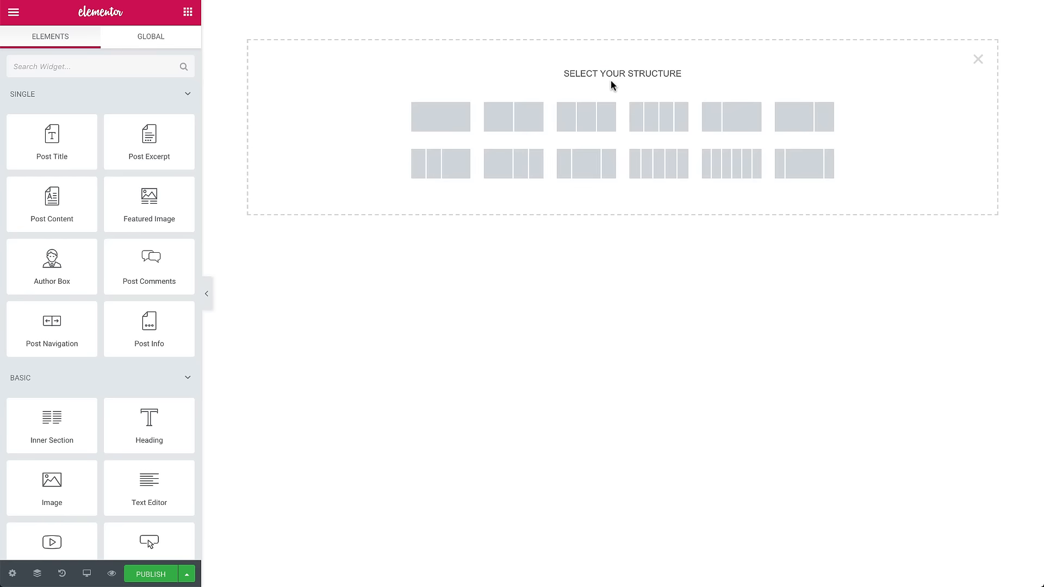
pyautogui.click(723, 163)
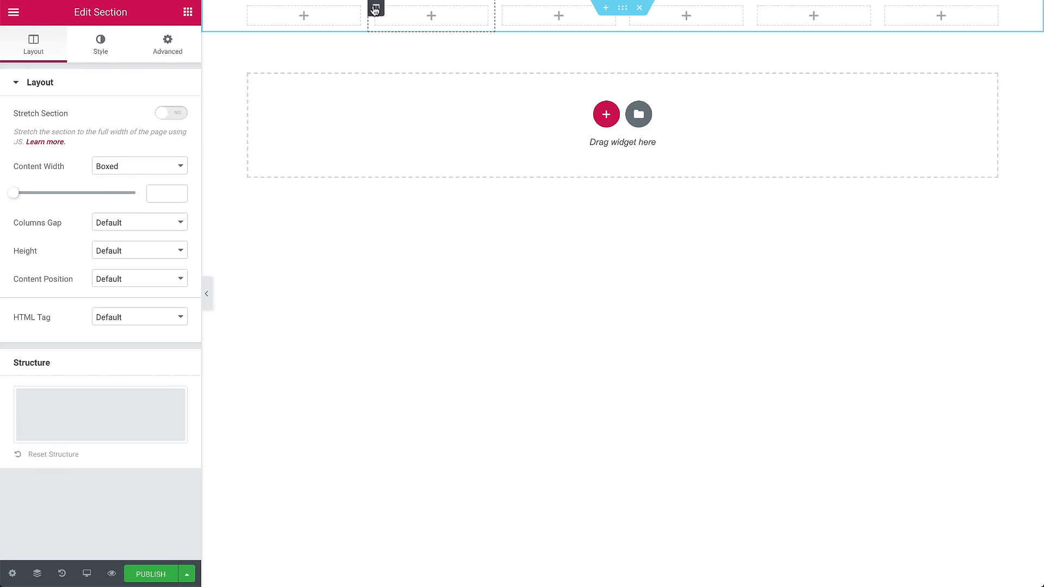
# Duplicate a column twice to give the section eight columns.
pyautogui.rightClick(375, 8)
pyautogui.click(410, 64)
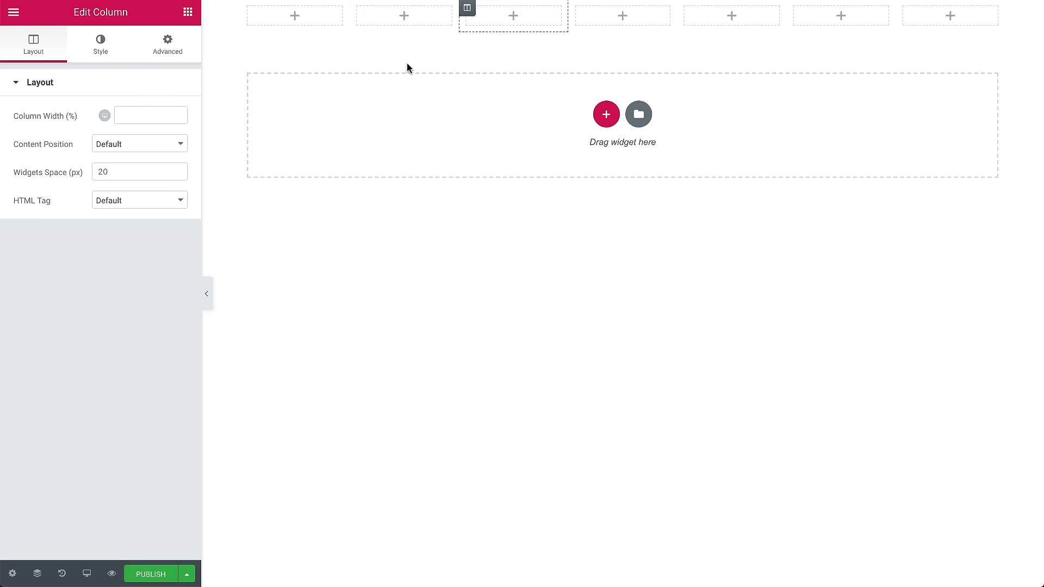
pyautogui.rightClick(467, 7)
pyautogui.click(501, 62)
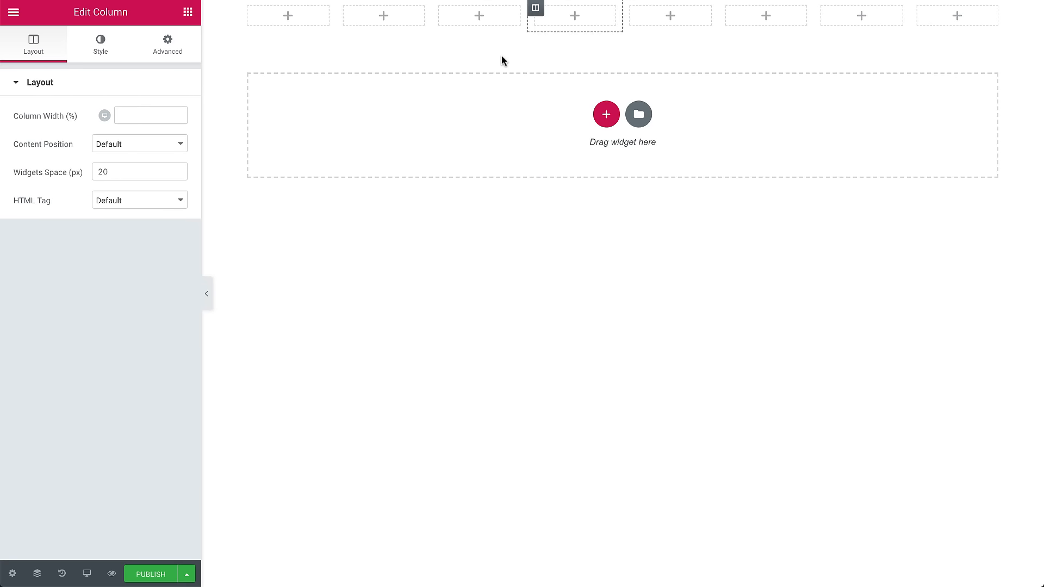
# Search for the Media Carousel widget and place it in the first column.
pyautogui.click(187, 12)
pyautogui.write('medi')
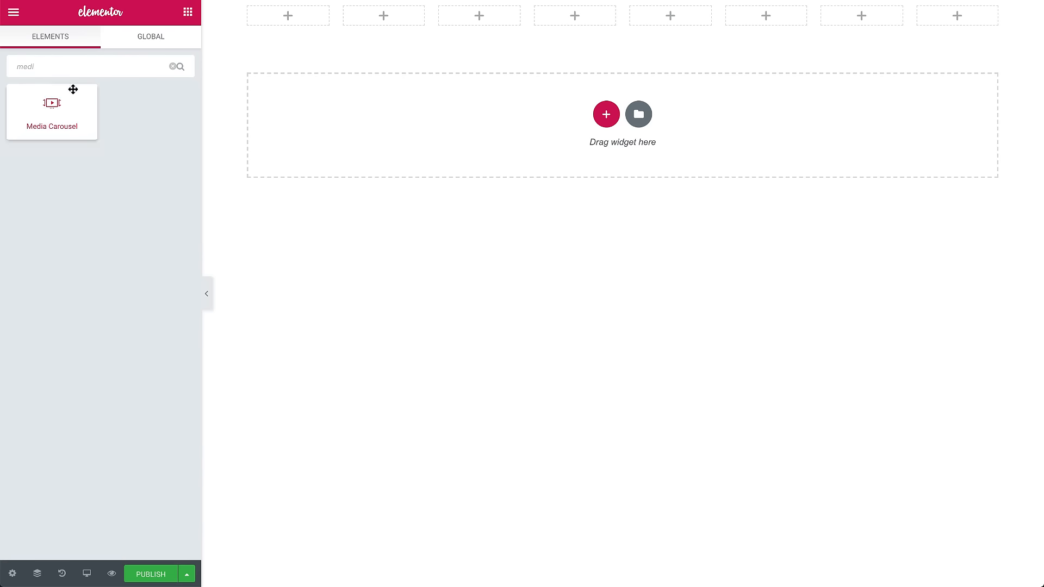
pyautogui.moveTo(72, 88); pyautogui.dragTo(282, 13)
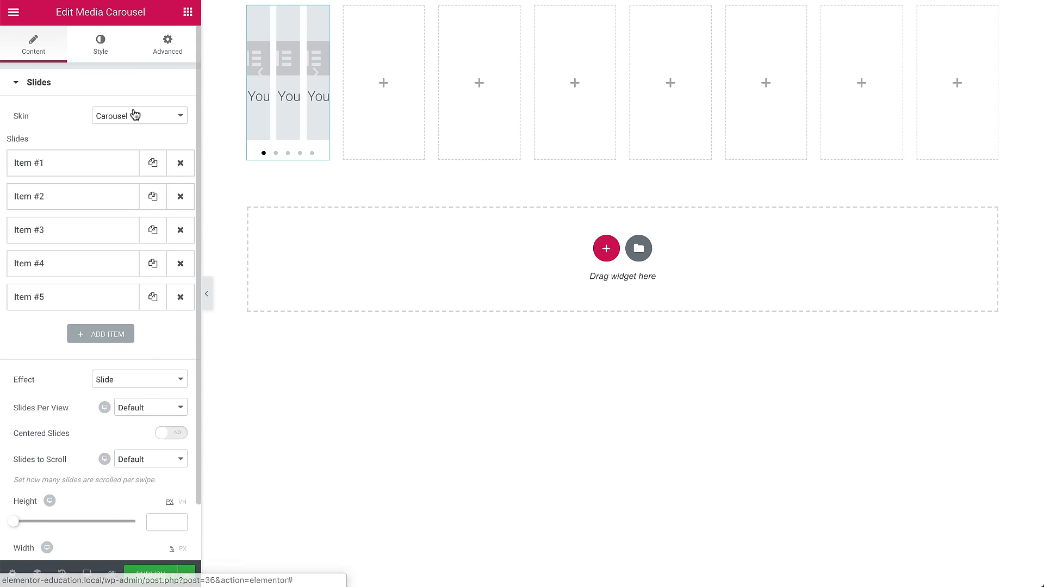
# Delete the carousel's extra slides so only one item remains.
pyautogui.click(143, 116)
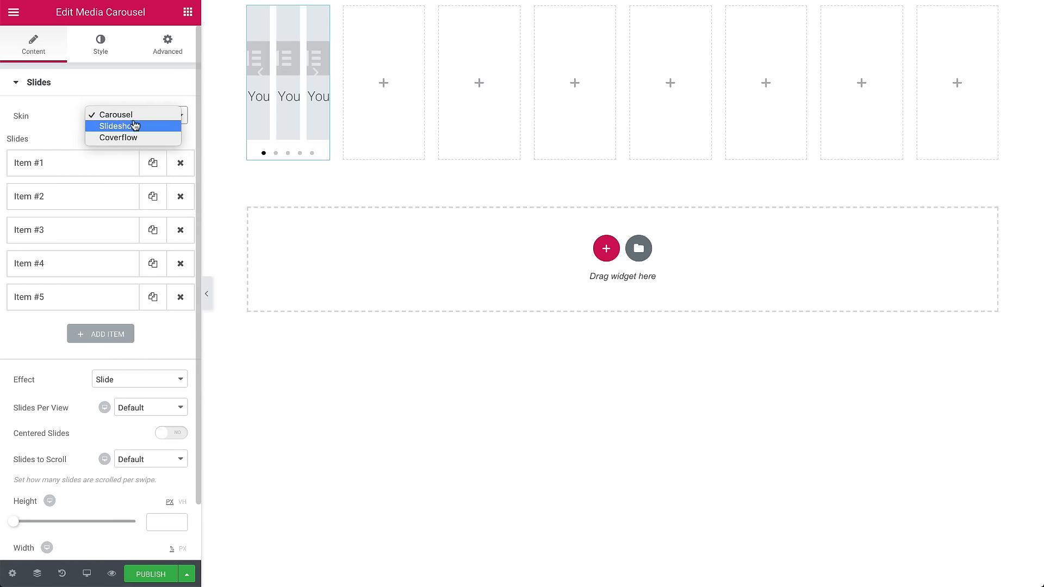
pyautogui.click(135, 115)
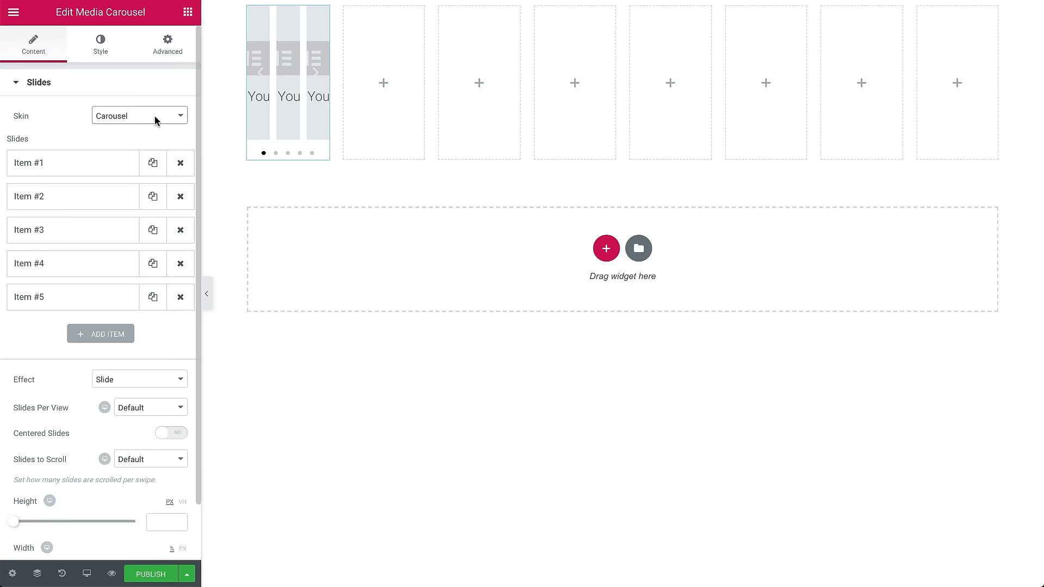
pyautogui.click(180, 197)
pyautogui.click(181, 197)
pyautogui.click(182, 198)
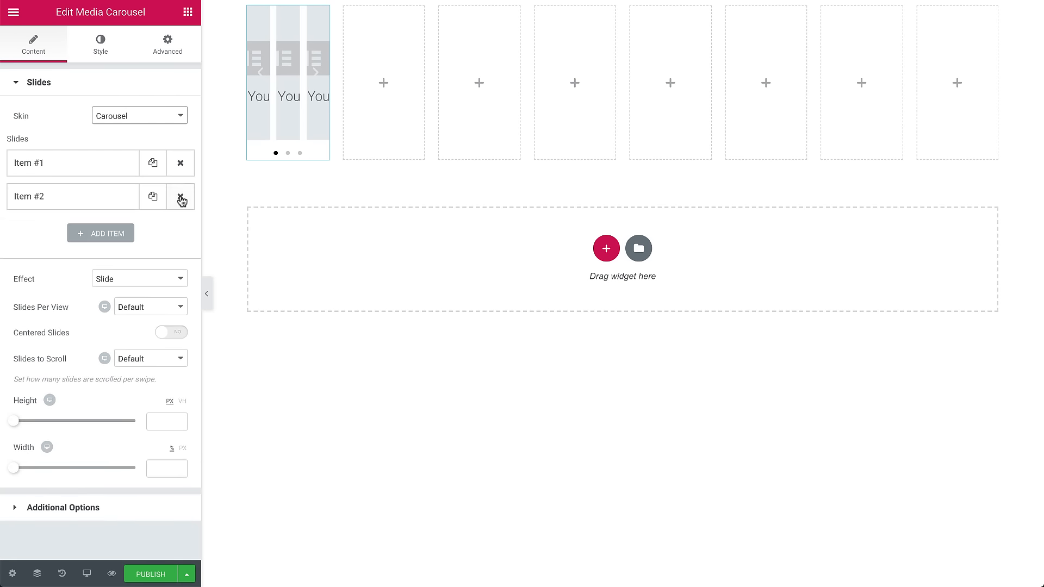
pyautogui.click(182, 198)
# Set the first slide's image to Blue_01.jpg from the media library.
pyautogui.click(106, 166)
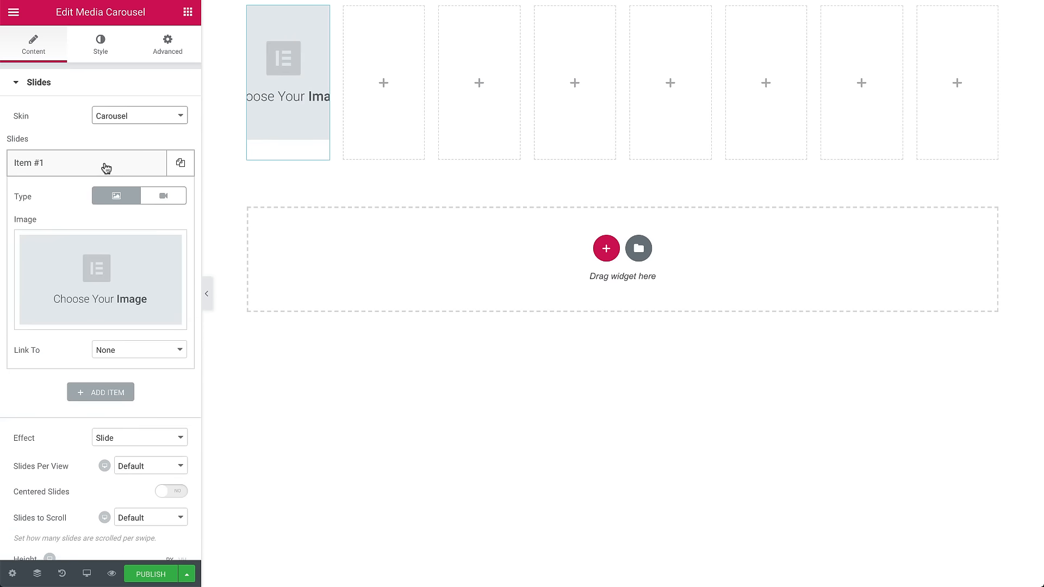
pyautogui.click(117, 277)
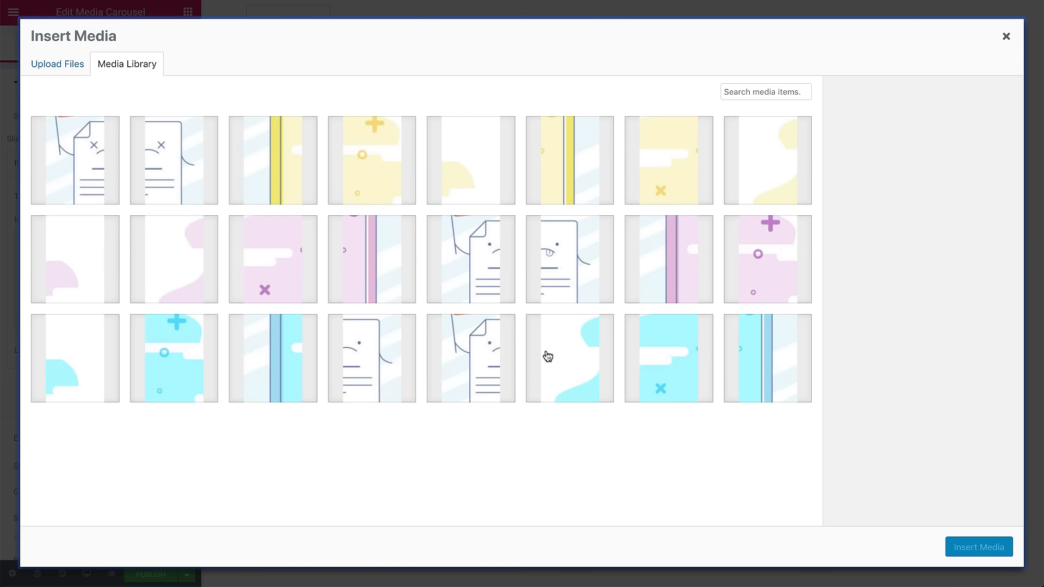
pyautogui.click(582, 358)
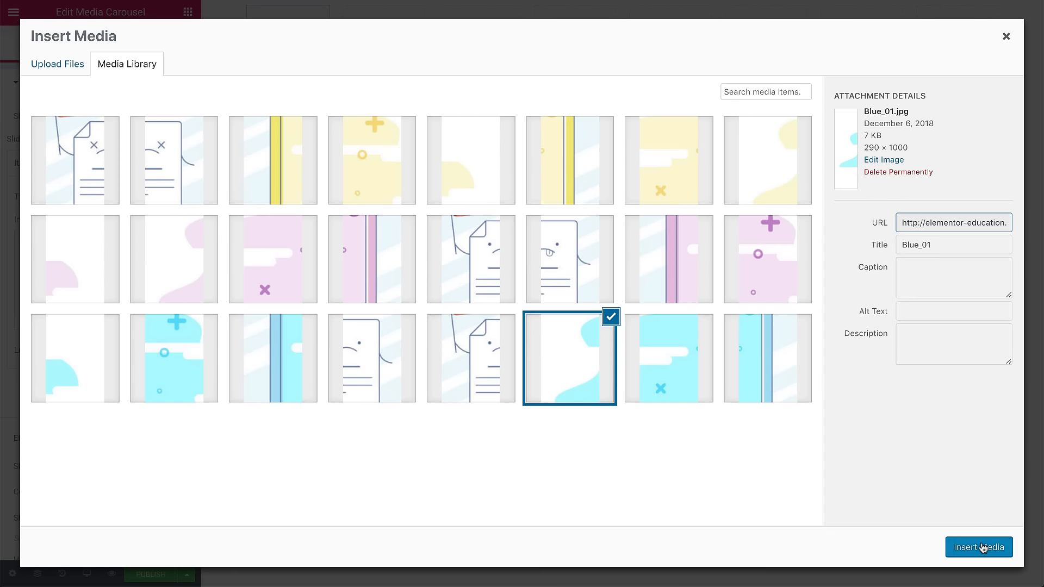
pyautogui.click(983, 547)
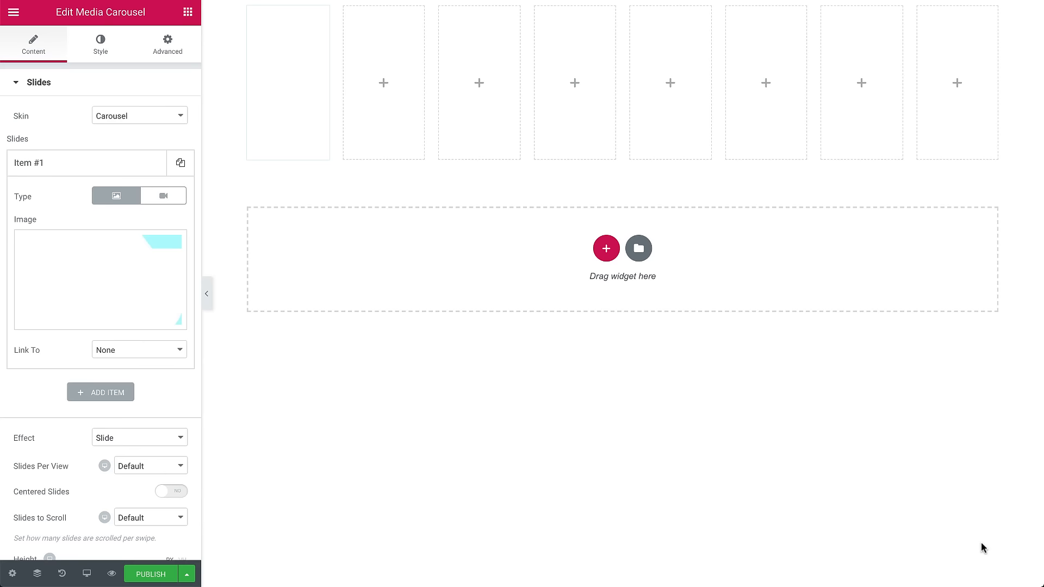
# Duplicate the first slide and change the copy's image to Purple_01.jpg.
pyautogui.click(76, 168)
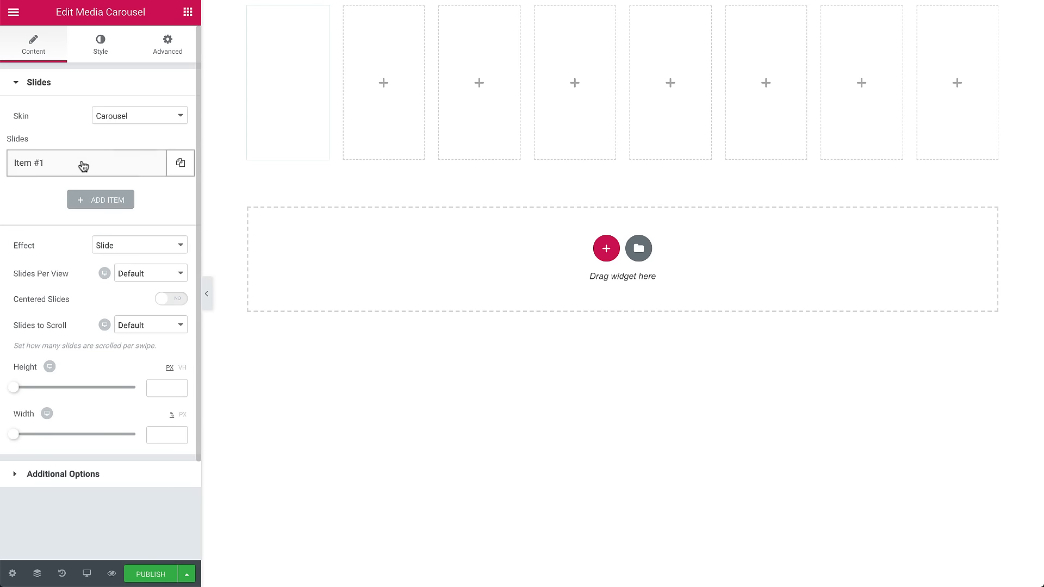
pyautogui.click(176, 171)
pyautogui.click(51, 202)
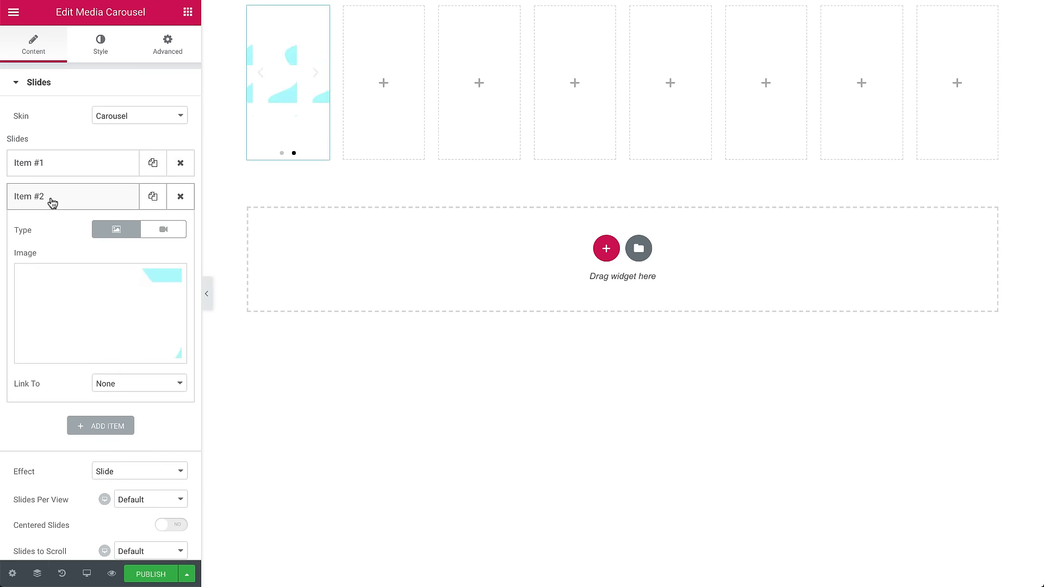
pyautogui.click(136, 331)
pyautogui.click(198, 245)
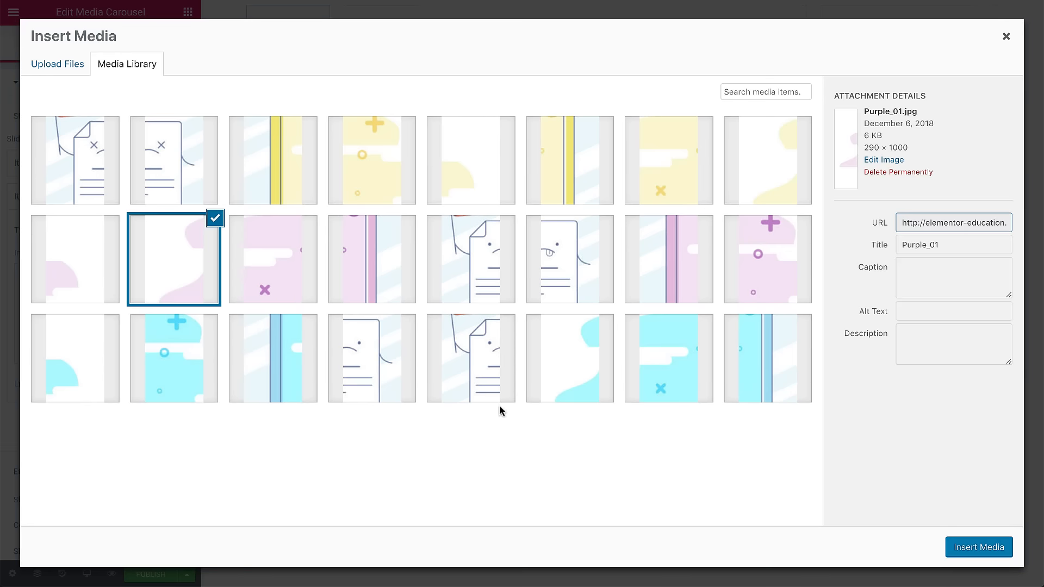
pyautogui.click(999, 552)
pyautogui.click(51, 196)
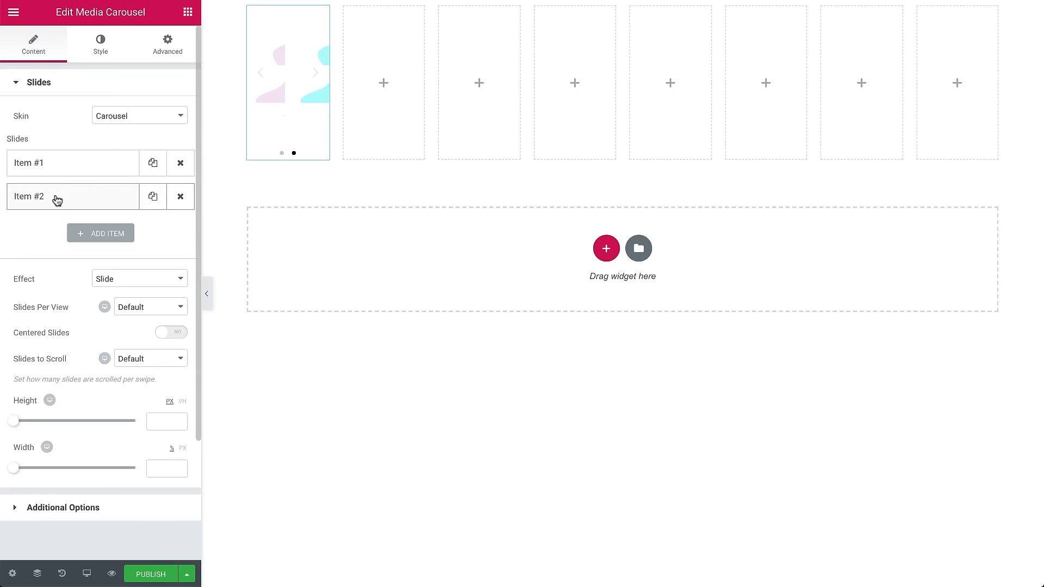
# Add a third slide and give it the yellow slice image from the media library.
pyautogui.click(81, 234)
pyautogui.click(108, 337)
pyautogui.click(767, 160)
pyautogui.click(973, 548)
pyautogui.click(87, 234)
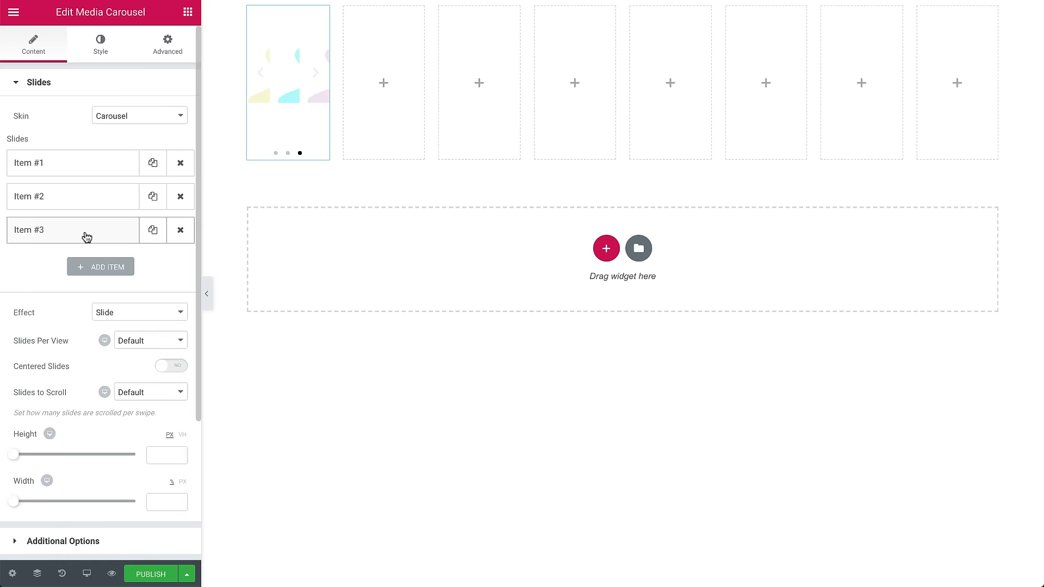
# Give the carousel a Cube effect, a 500 px height and a 100% width.
pyautogui.click(132, 313)
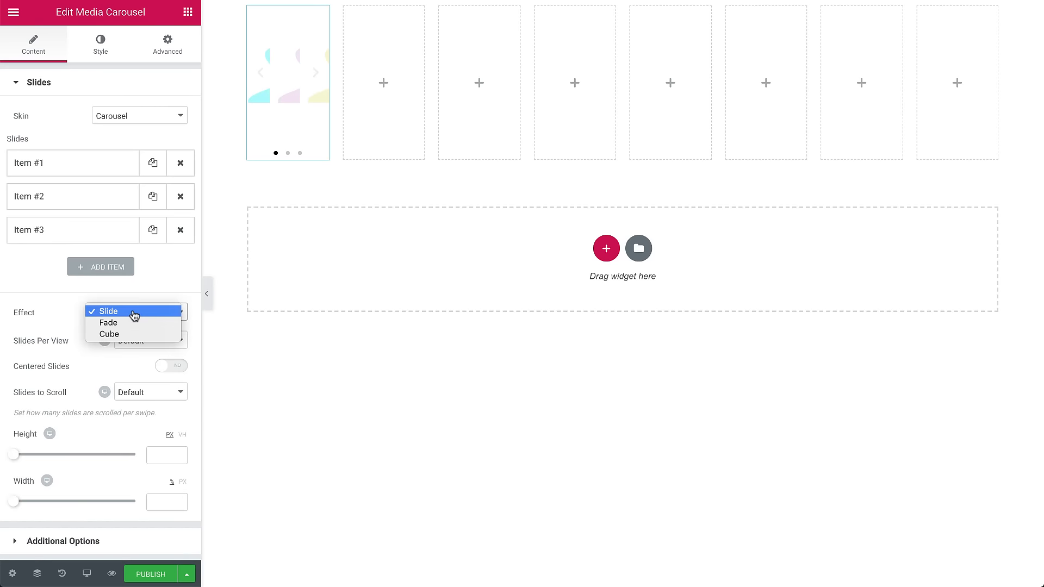
pyautogui.click(126, 336)
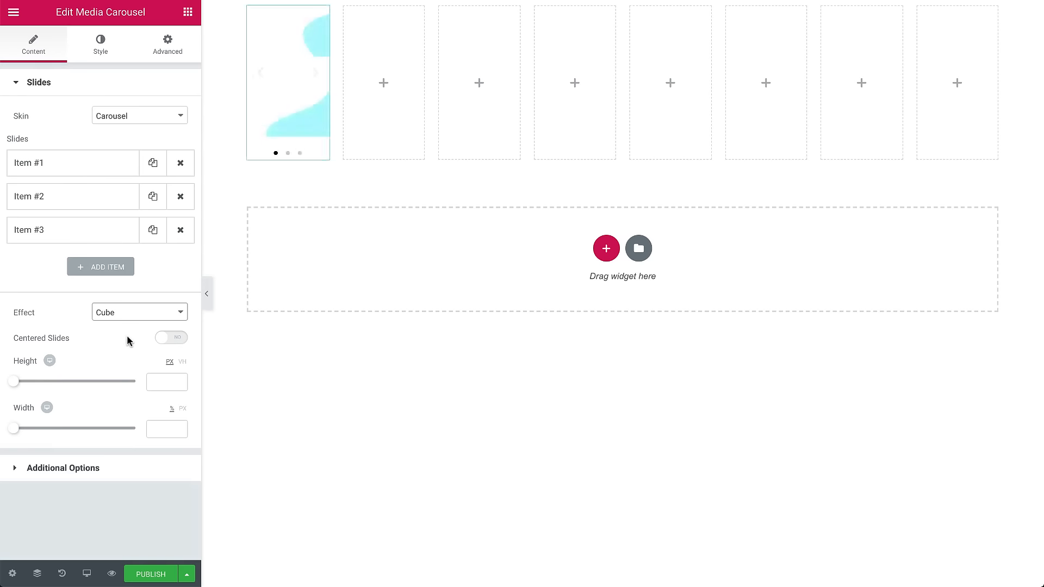
pyautogui.click(157, 382)
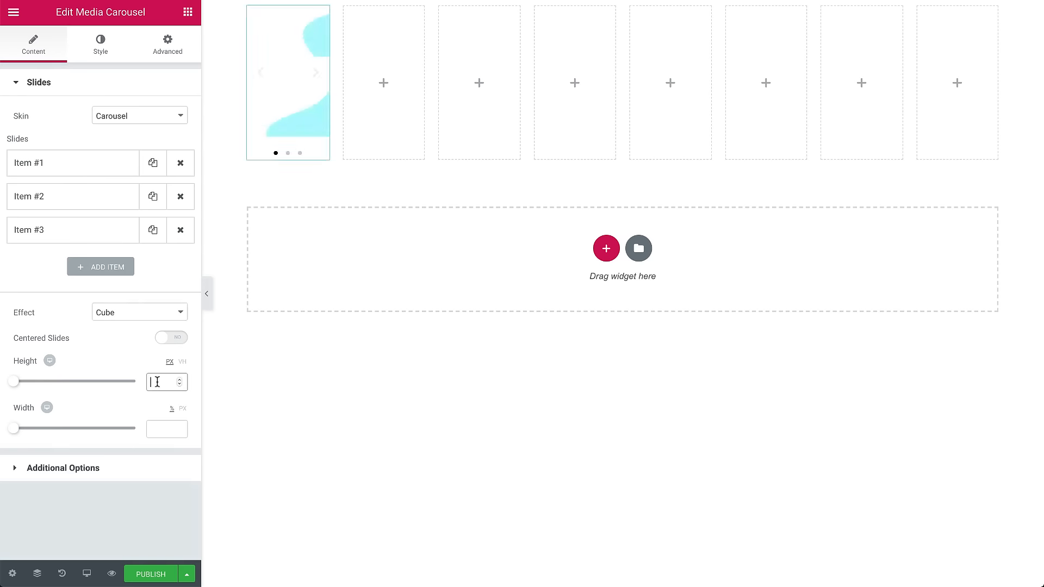
pyautogui.write('500')
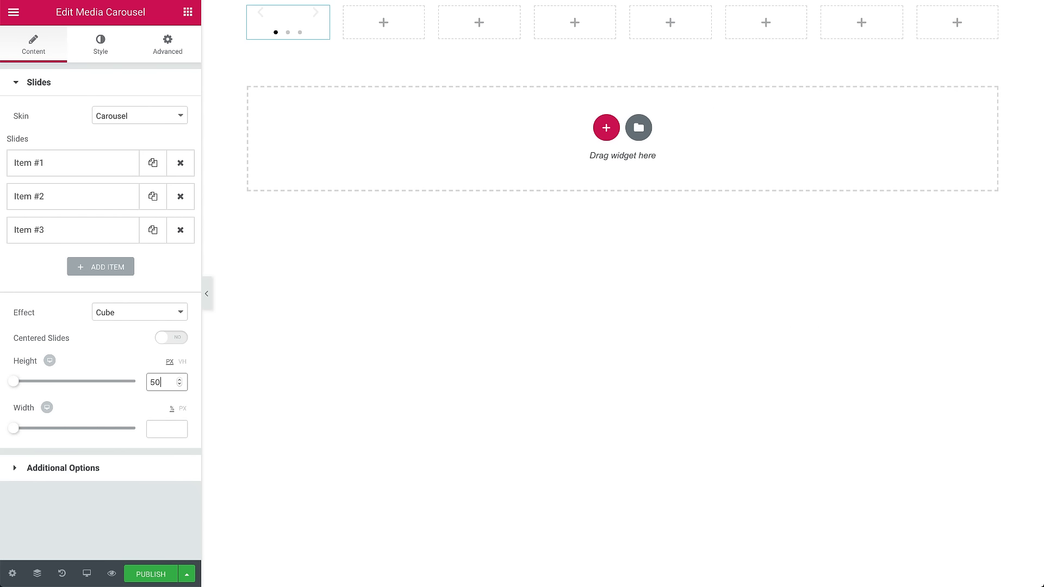
pyautogui.click(160, 433)
pyautogui.write('100')
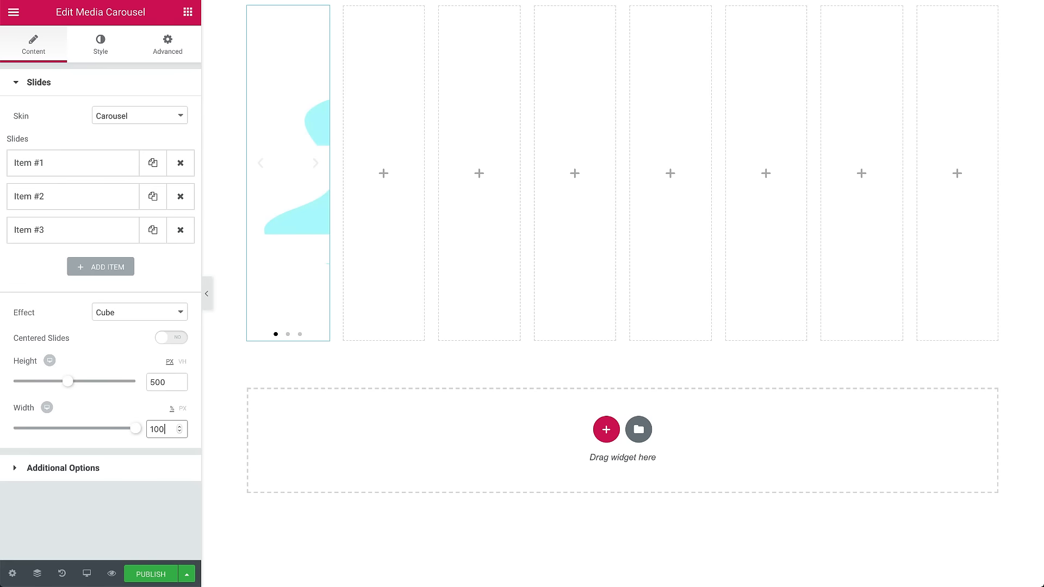
# Hide the carousel's navigation arrows and set its pagination to None, keeping the image fit at Cover.
pyautogui.click(122, 471)
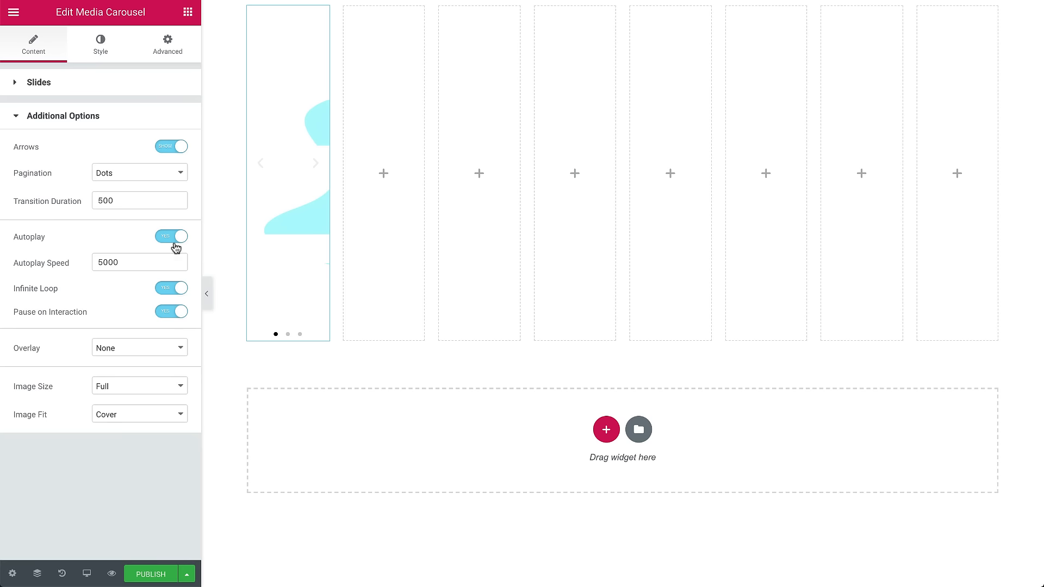
pyautogui.click(171, 148)
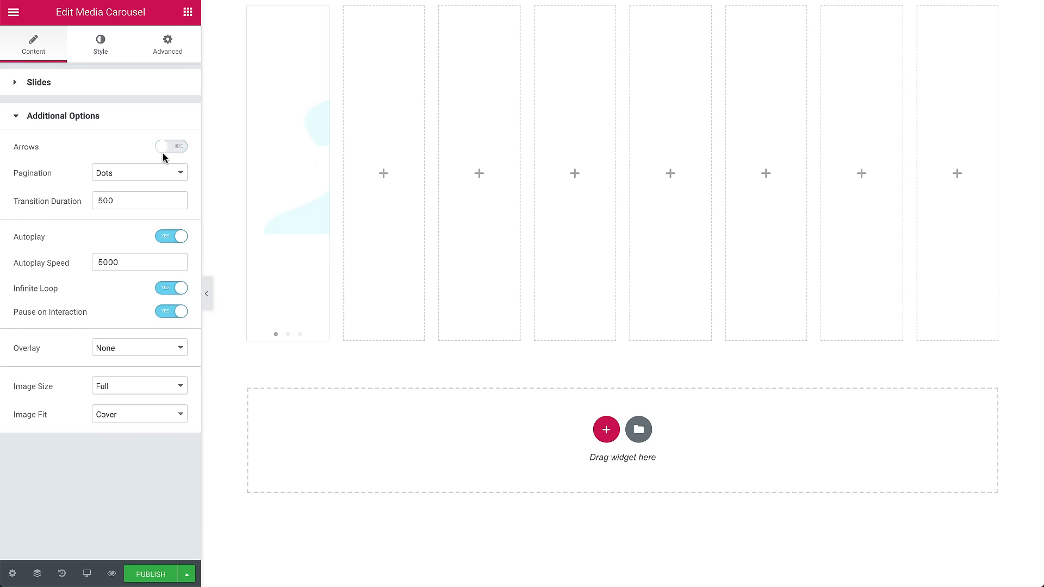
pyautogui.click(149, 172)
pyautogui.click(148, 161)
pyautogui.click(140, 416)
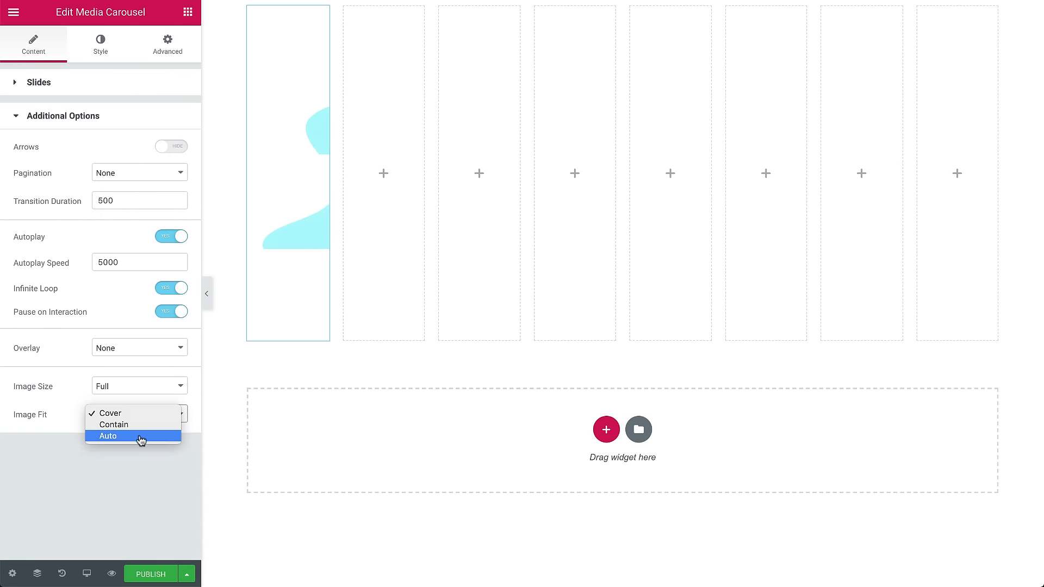
pyautogui.click(138, 416)
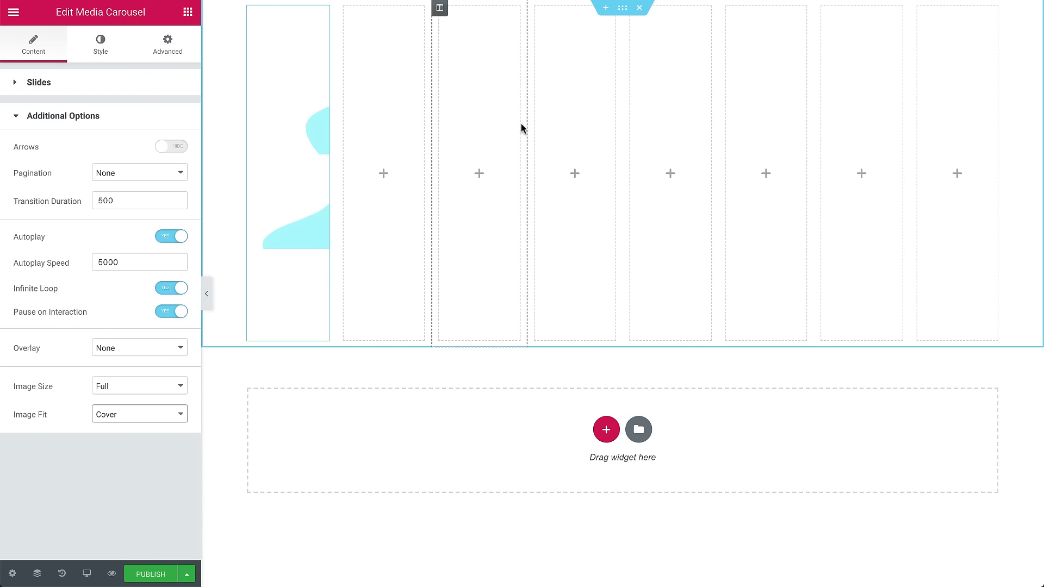
# Select the section and set its columns gap to No Gap.
pyautogui.click(624, 12)
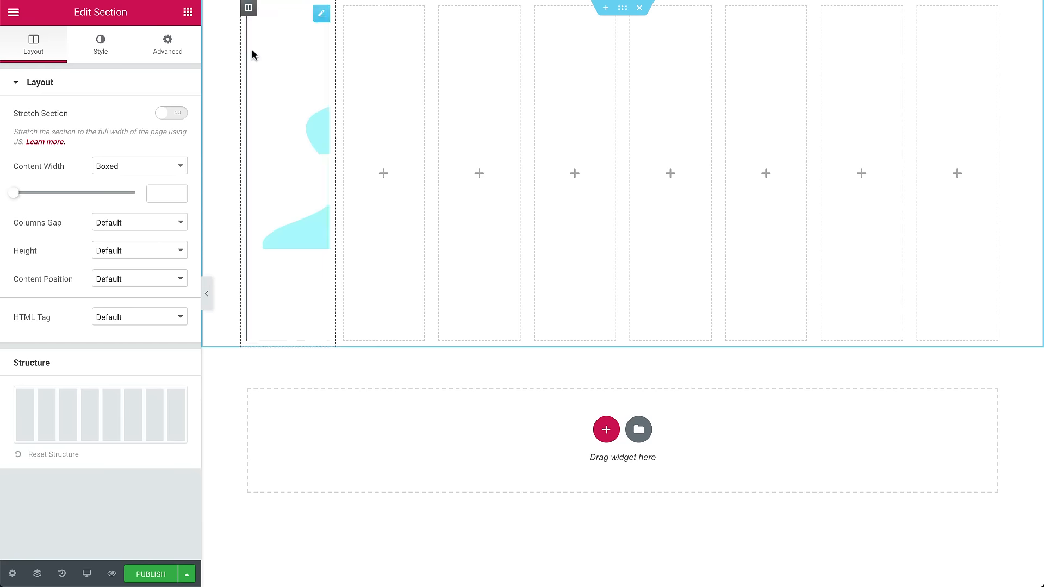
pyautogui.click(108, 224)
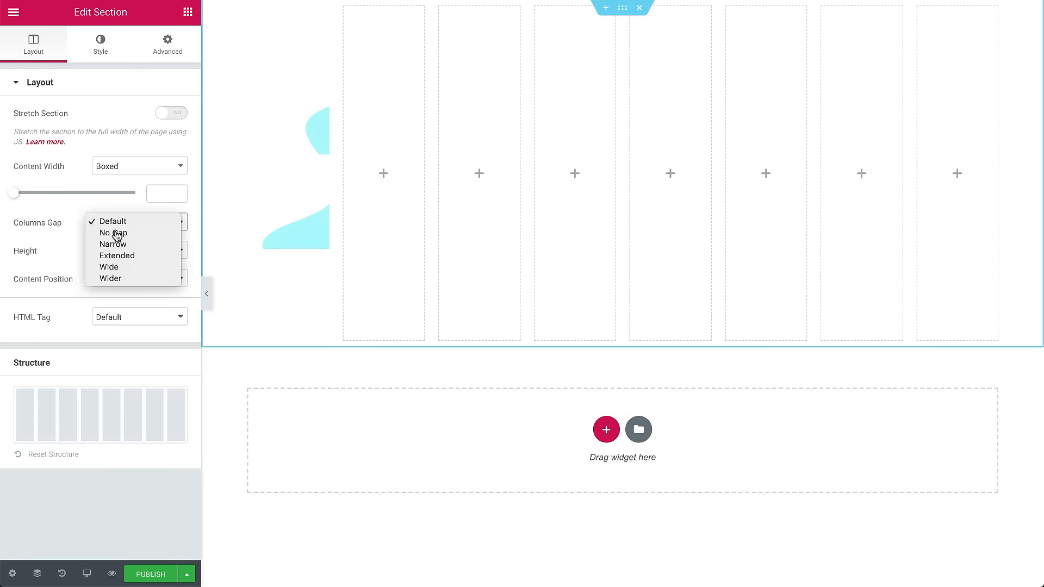
pyautogui.click(107, 233)
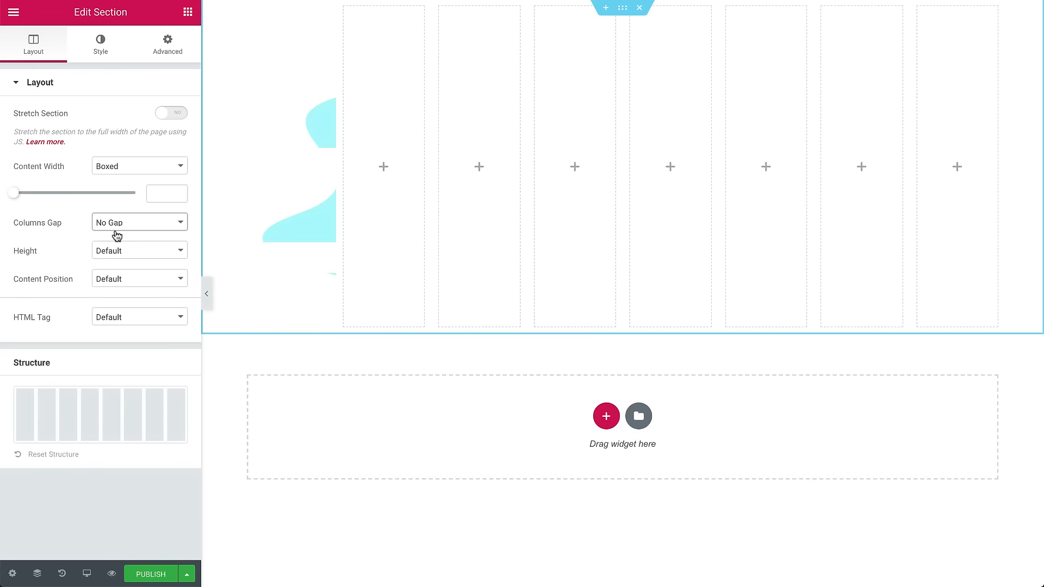
# Unlink the section's margins and set the top margin to 150 px.
pyautogui.click(170, 41)
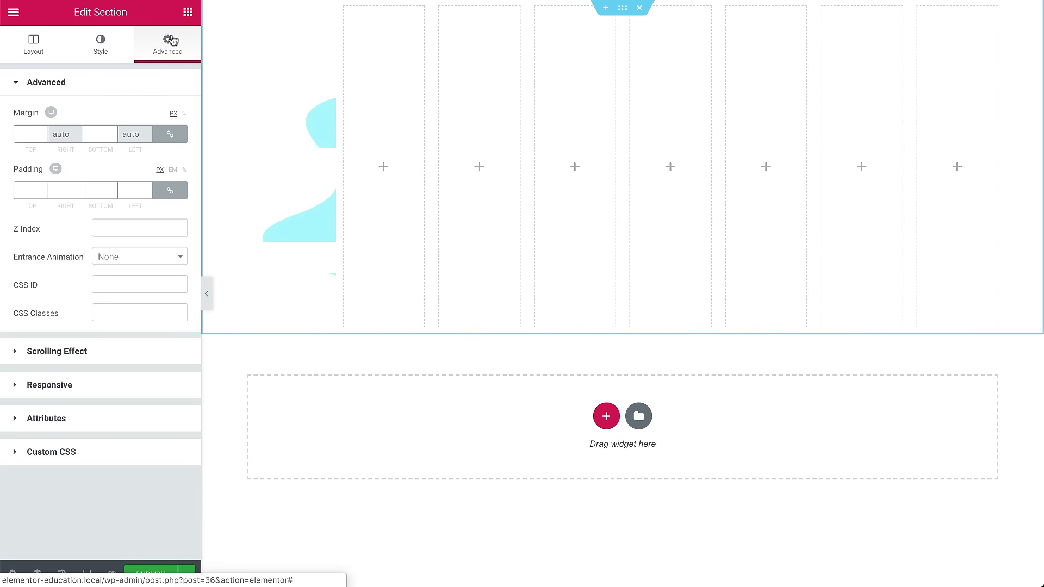
pyautogui.click(170, 133)
pyautogui.click(25, 133)
pyautogui.write('15')
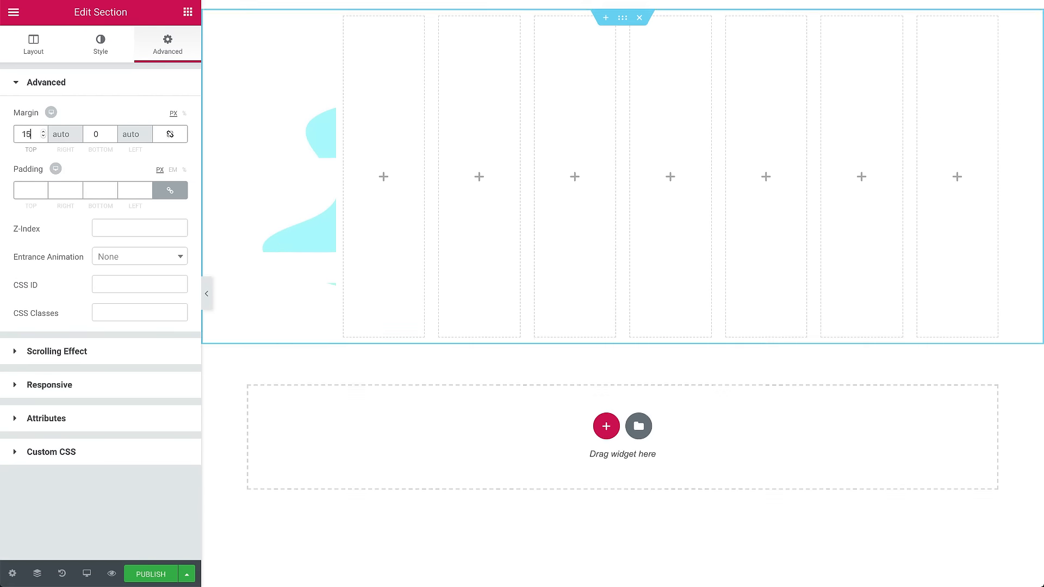
pyautogui.write('0')
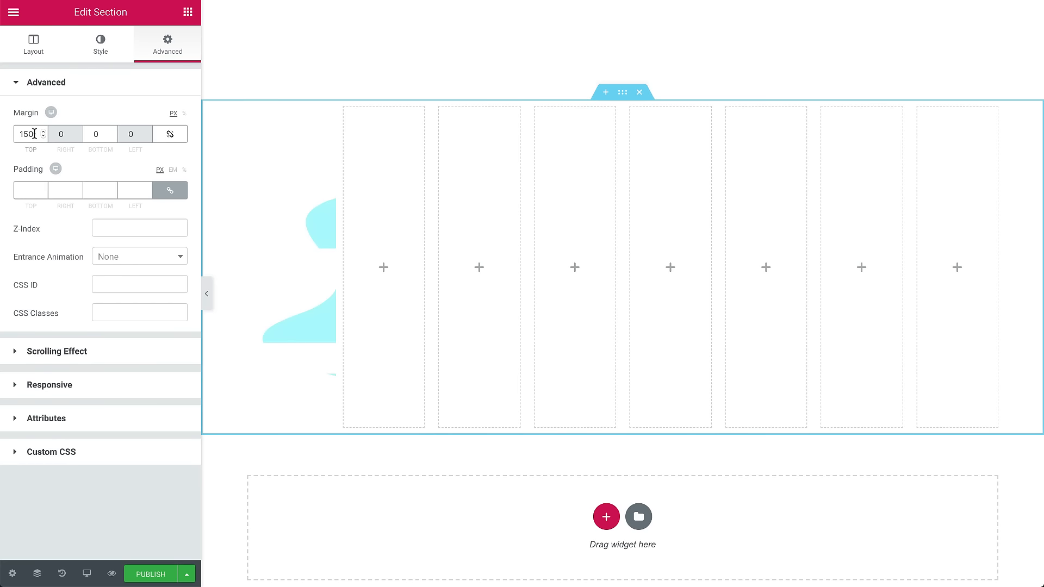
# Copy the media carousel and paste it into the second column.
pyautogui.click(291, 148)
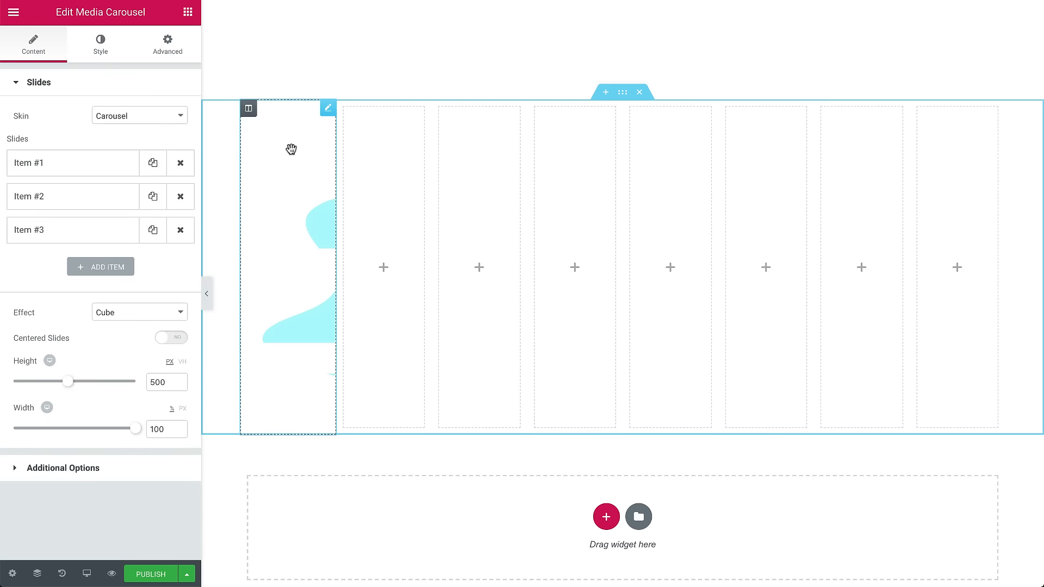
pyautogui.rightClick(291, 149)
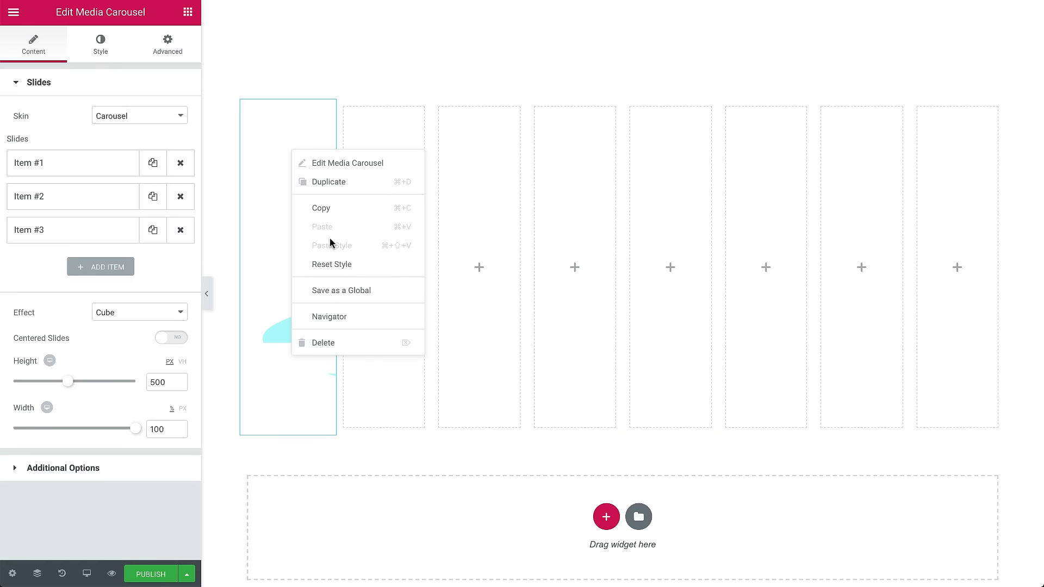
pyautogui.click(337, 211)
pyautogui.rightClick(384, 198)
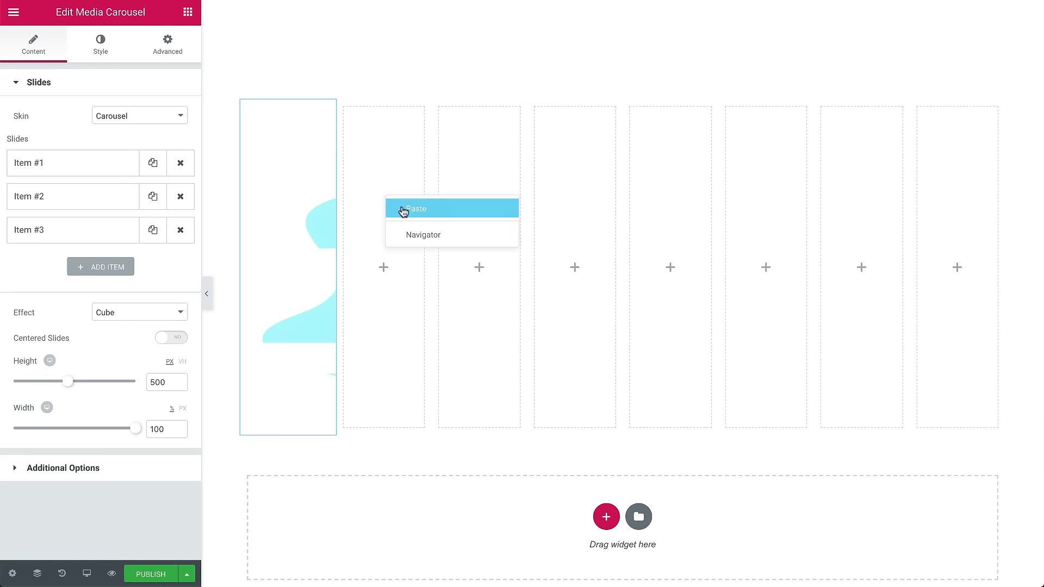
pyautogui.click(401, 208)
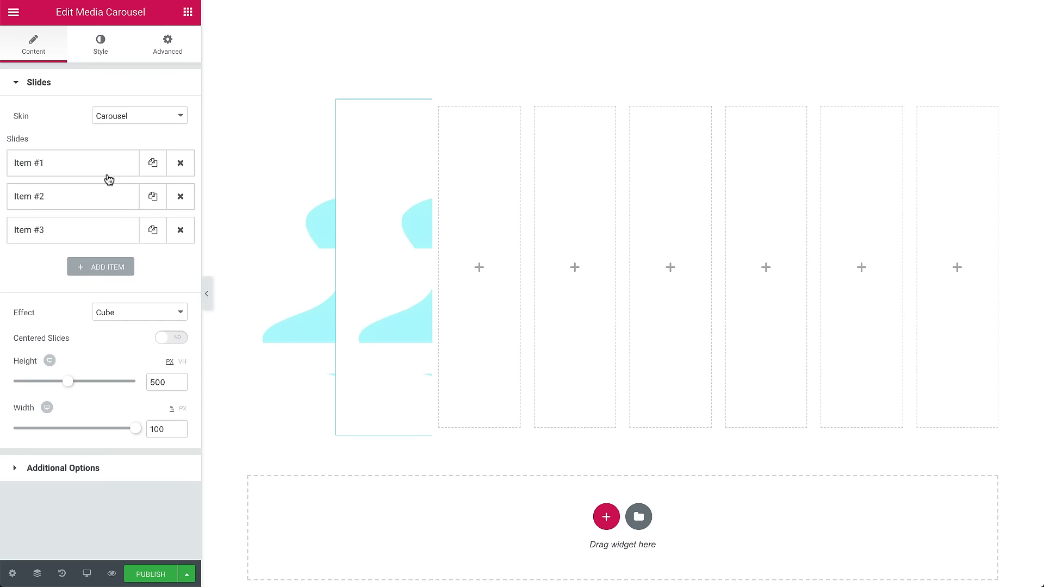
# Change the pasted carousel's first slide image to Blue_02.jpg from the media library.
pyautogui.click(79, 166)
pyautogui.click(132, 285)
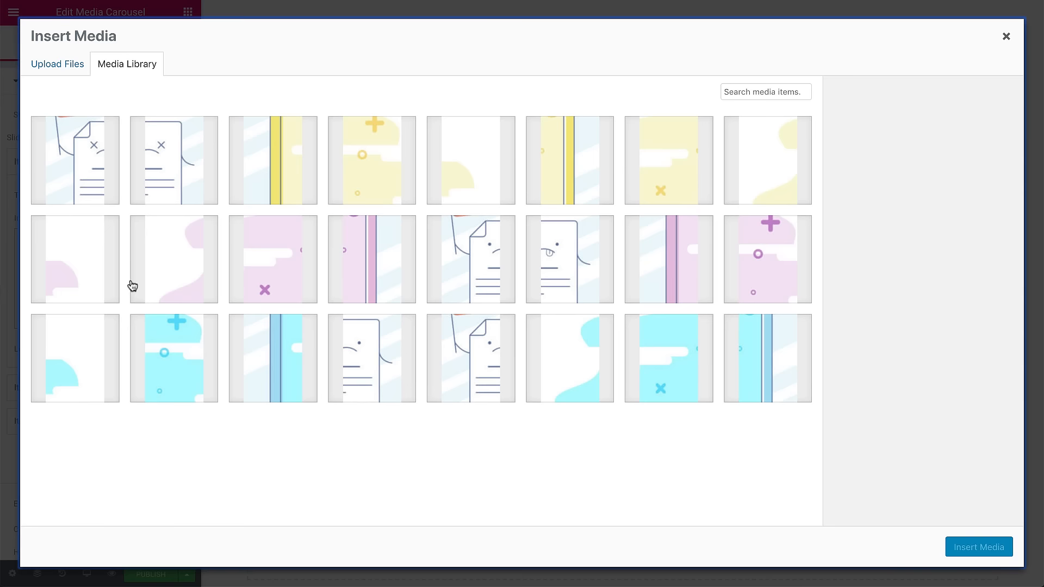
pyautogui.click(659, 344)
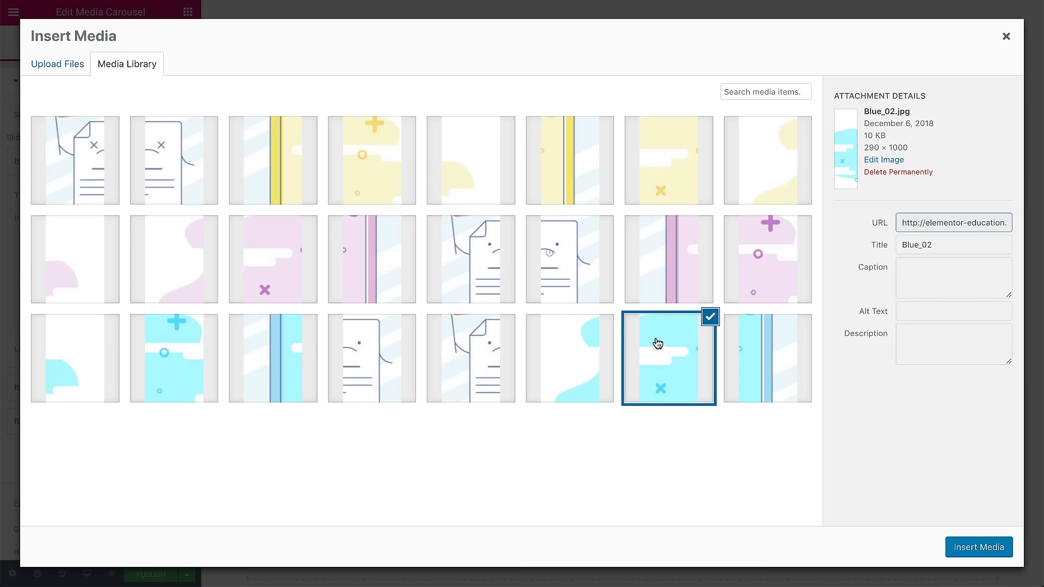
pyautogui.click(978, 547)
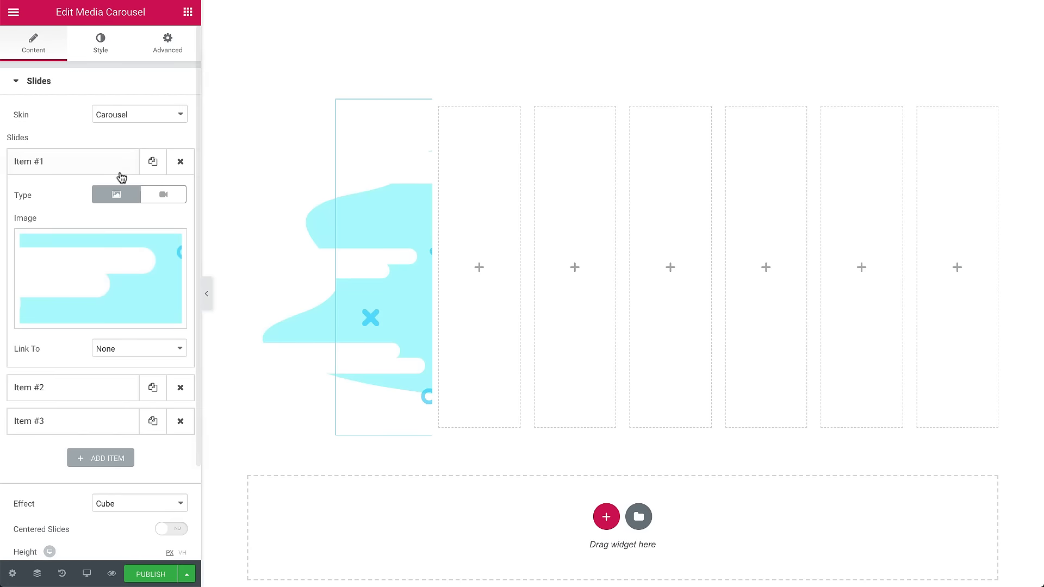
# Replace the pasted carousel's second slide image with the matching purple slice from the media library.
pyautogui.click(82, 172)
pyautogui.click(89, 196)
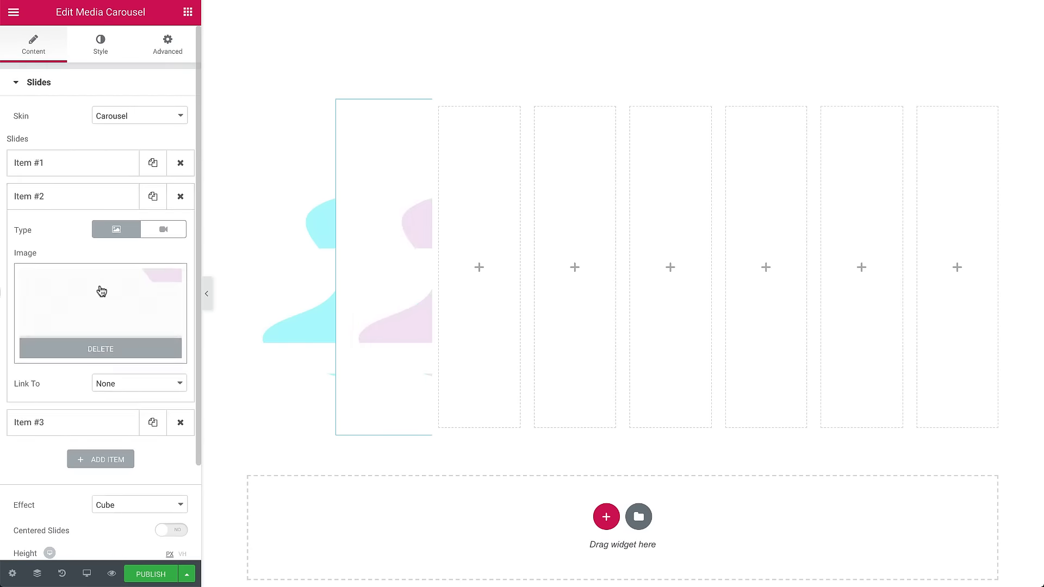
pyautogui.click(100, 291)
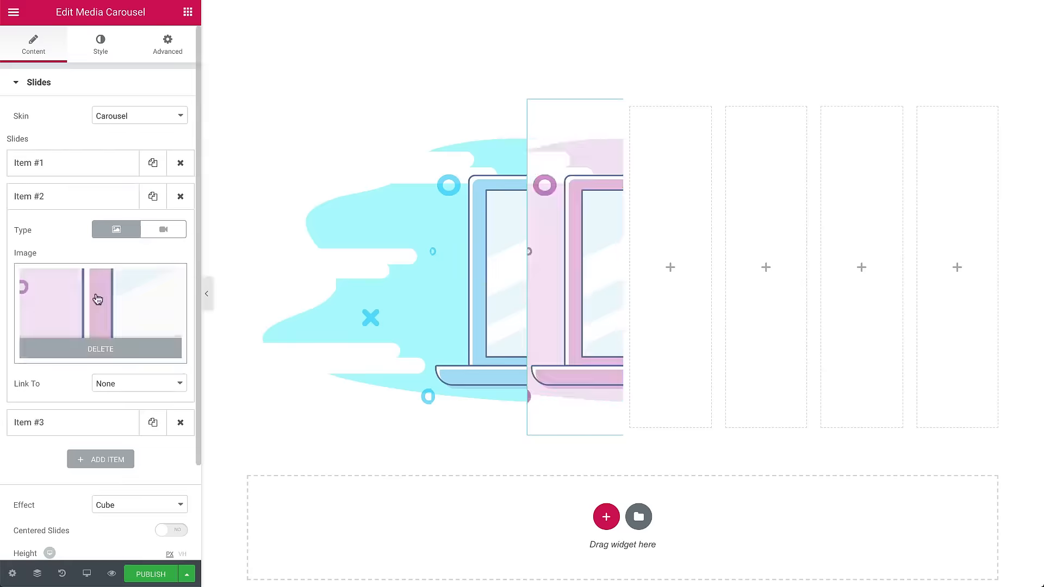
pyautogui.click(116, 225)
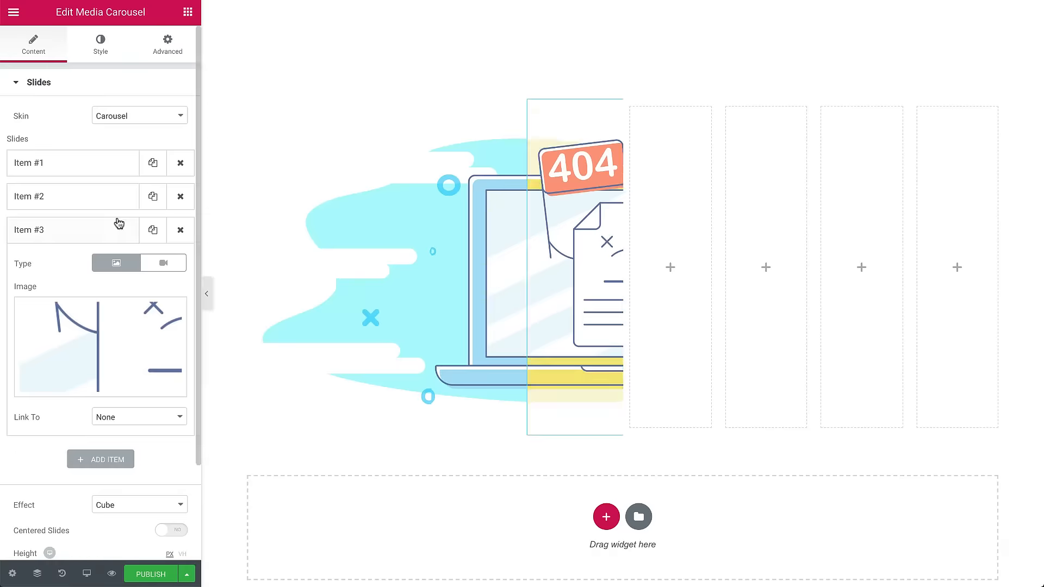
# Set the carousel's autoplay speed to 3000 in its additional options.
pyautogui.click(78, 166)
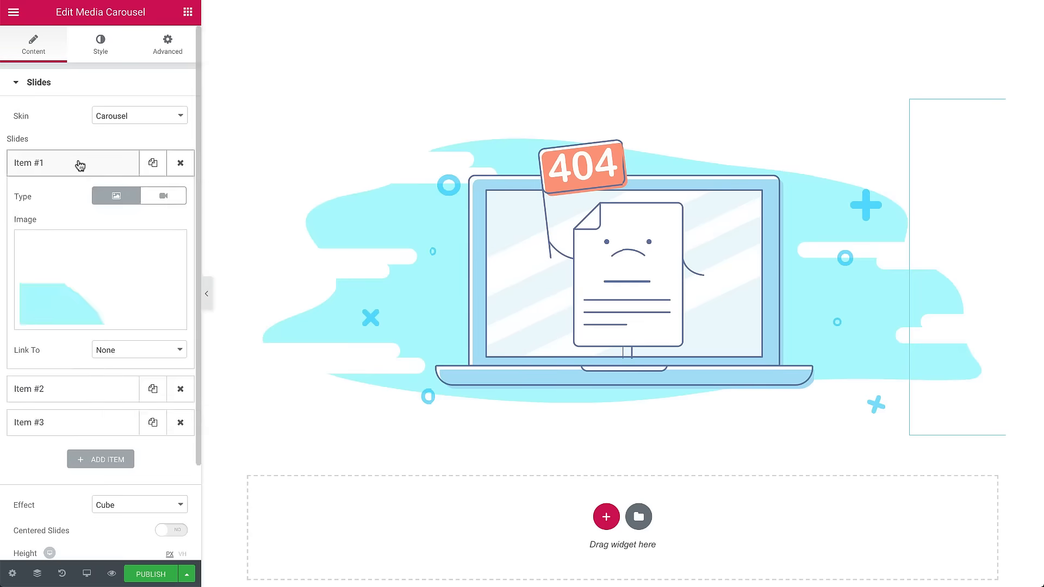
pyautogui.click(77, 163)
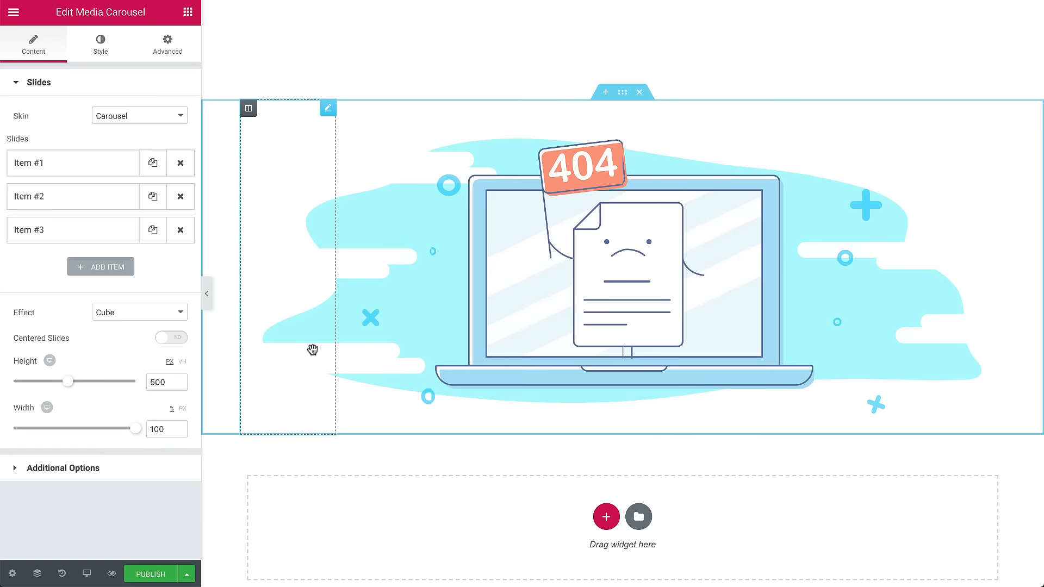
pyautogui.click(100, 468)
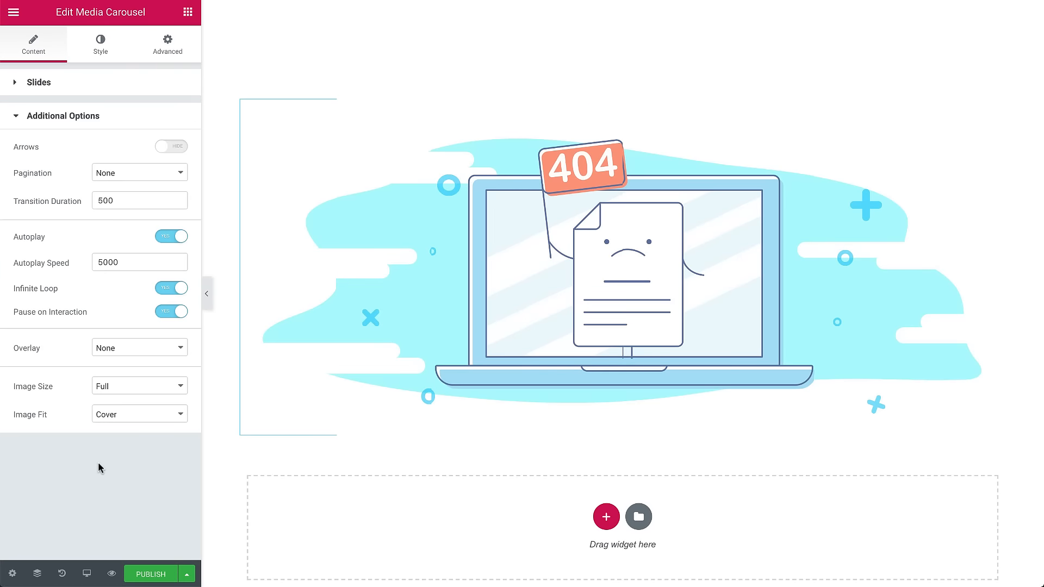
pyautogui.doubleClick(130, 263)
pyautogui.write('3')
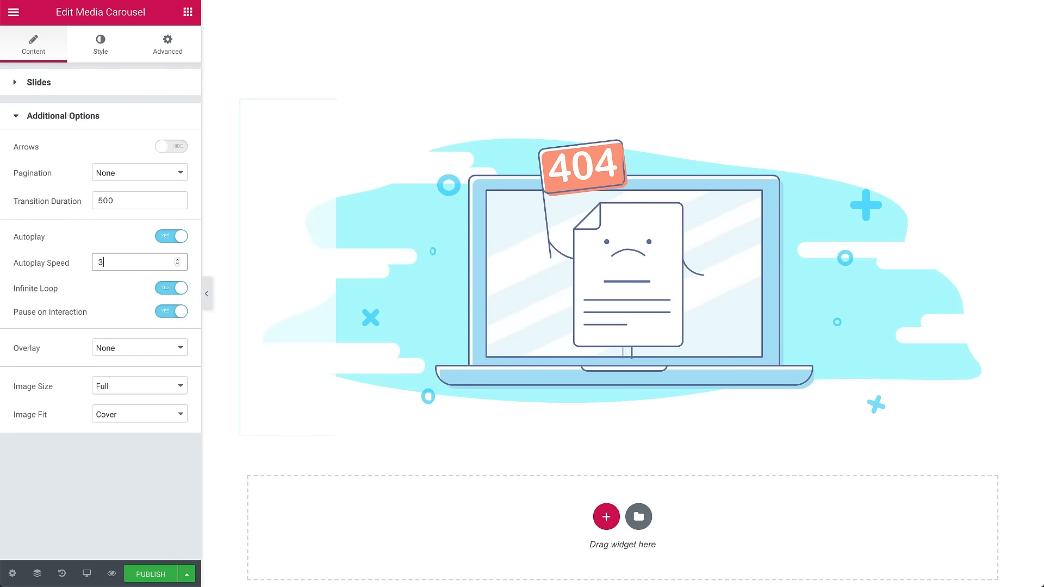
pyautogui.write('000')
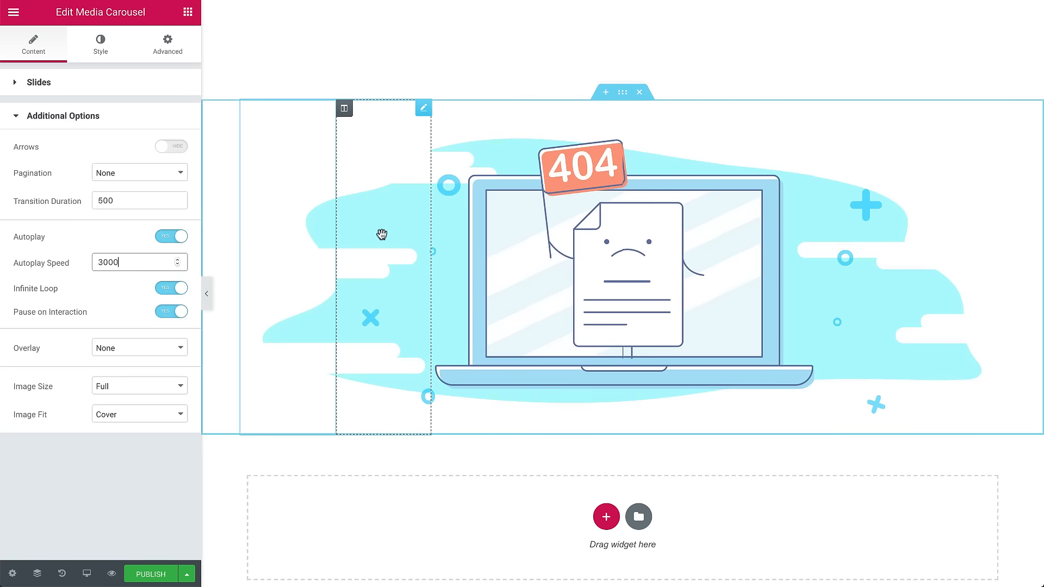
pyautogui.click(382, 234)
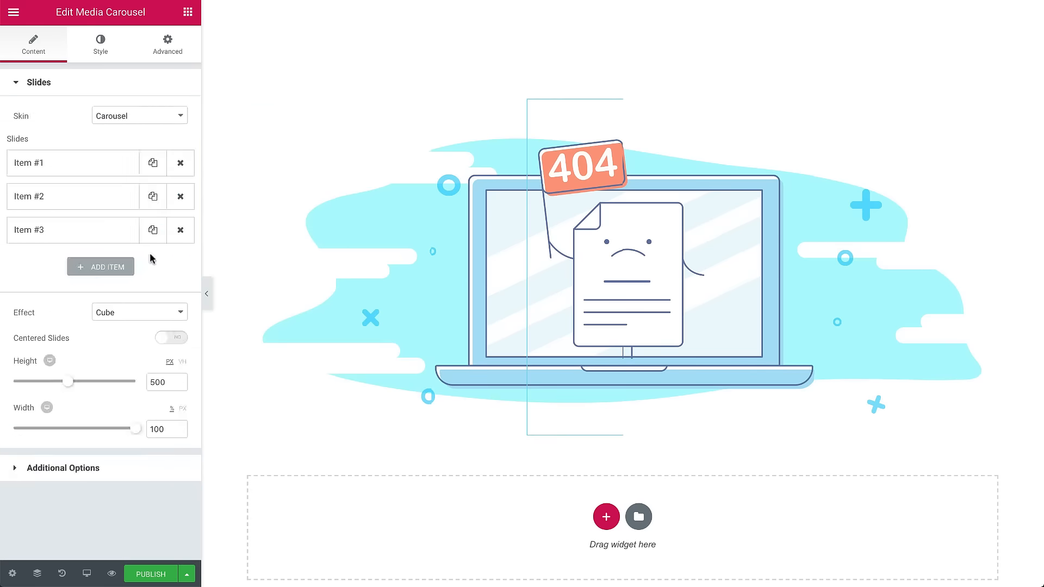